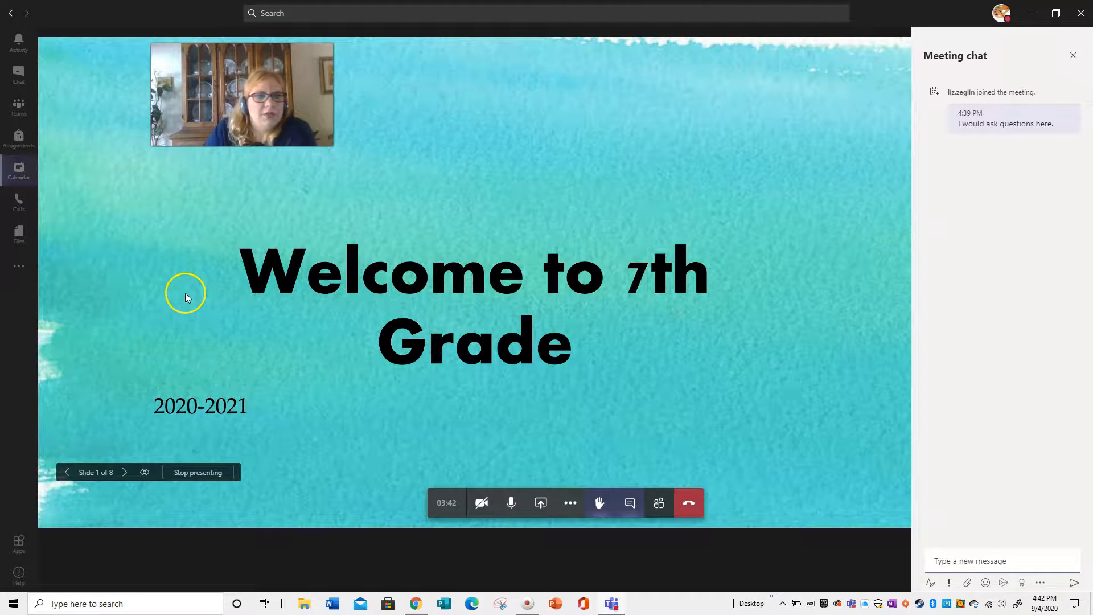
Open "ELA 7 Assignments for Days 1-3" from the class team with the paint palette picture and show its student view.
{"action": "left_click", "coordinate": [18, 105]}
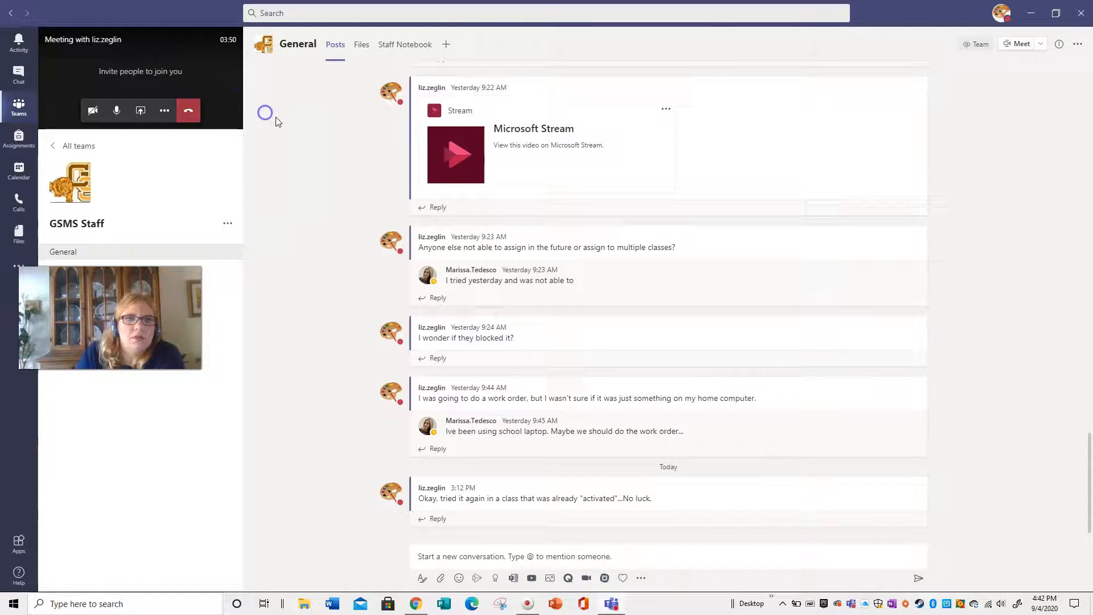
{"action": "left_click", "coordinate": [19, 105]}
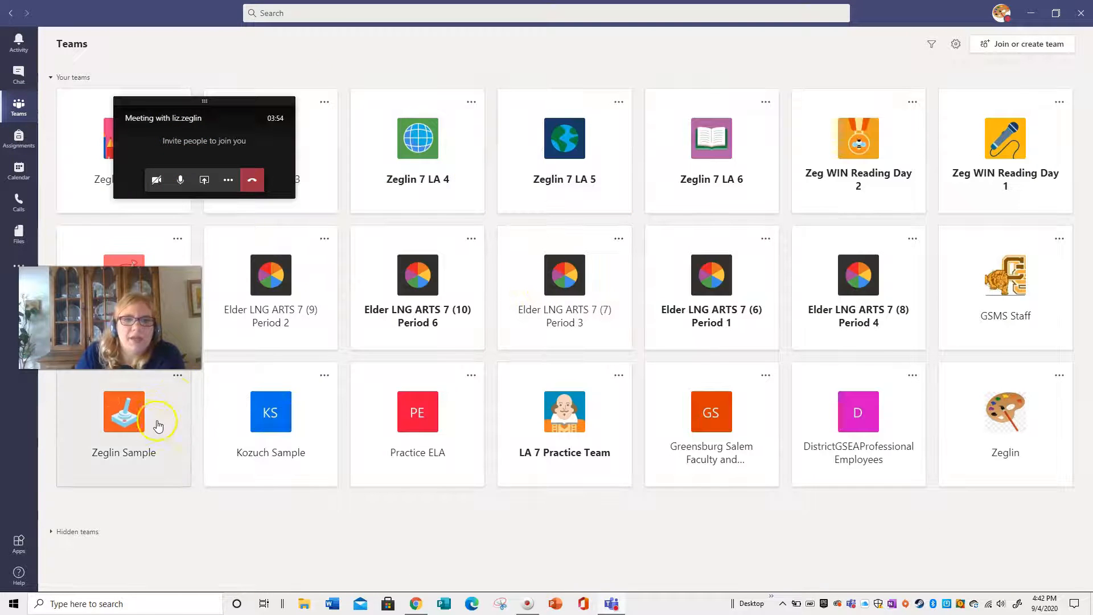
{"action": "left_click", "coordinate": [993, 411]}
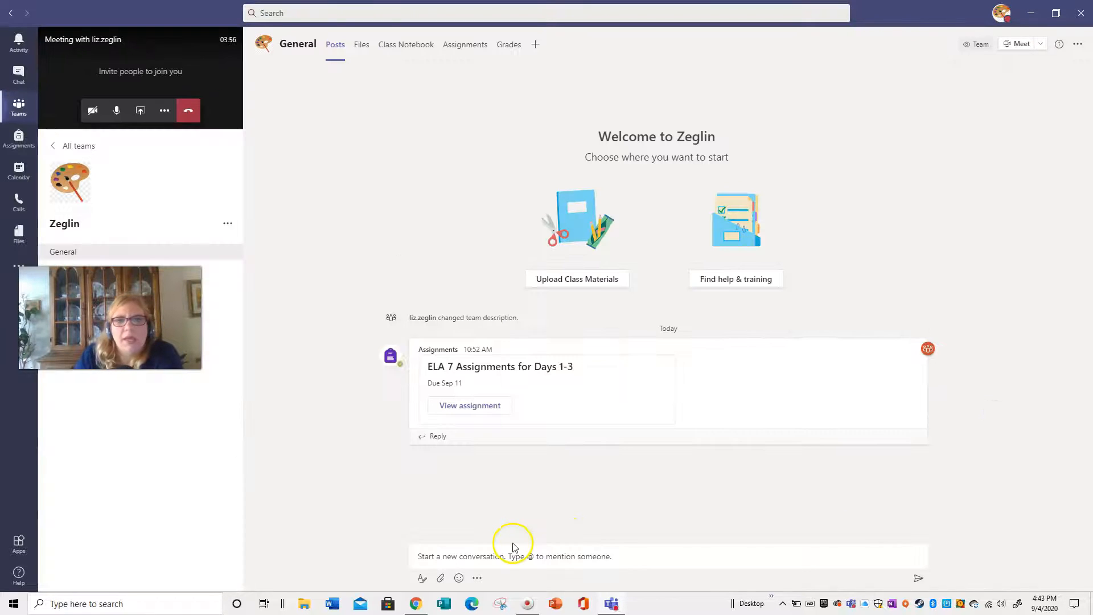
{"action": "left_click", "coordinate": [470, 405]}
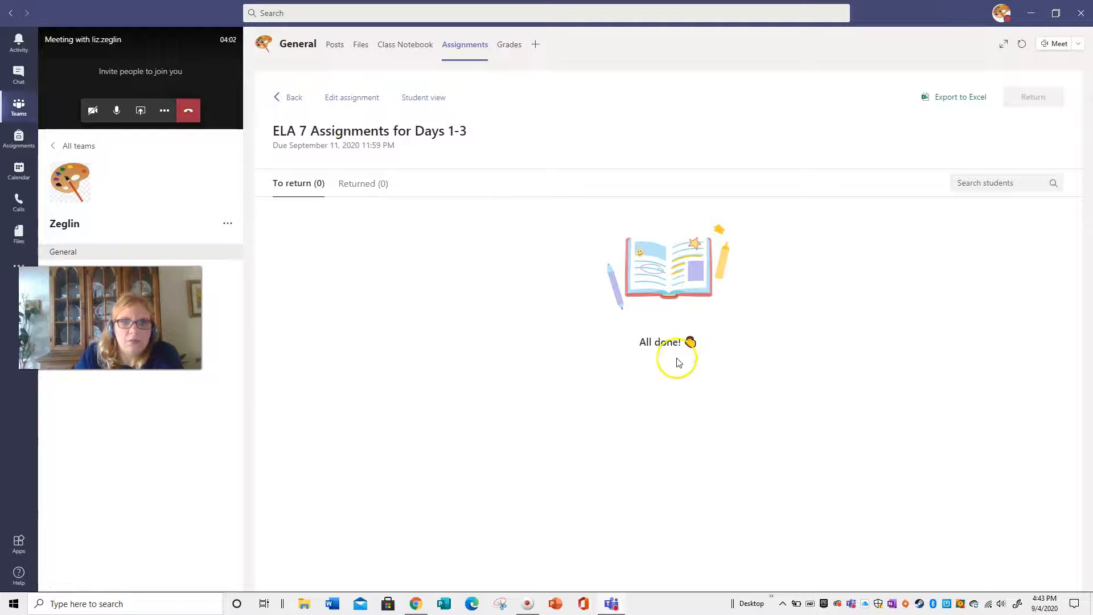
{"action": "left_click", "coordinate": [420, 97]}
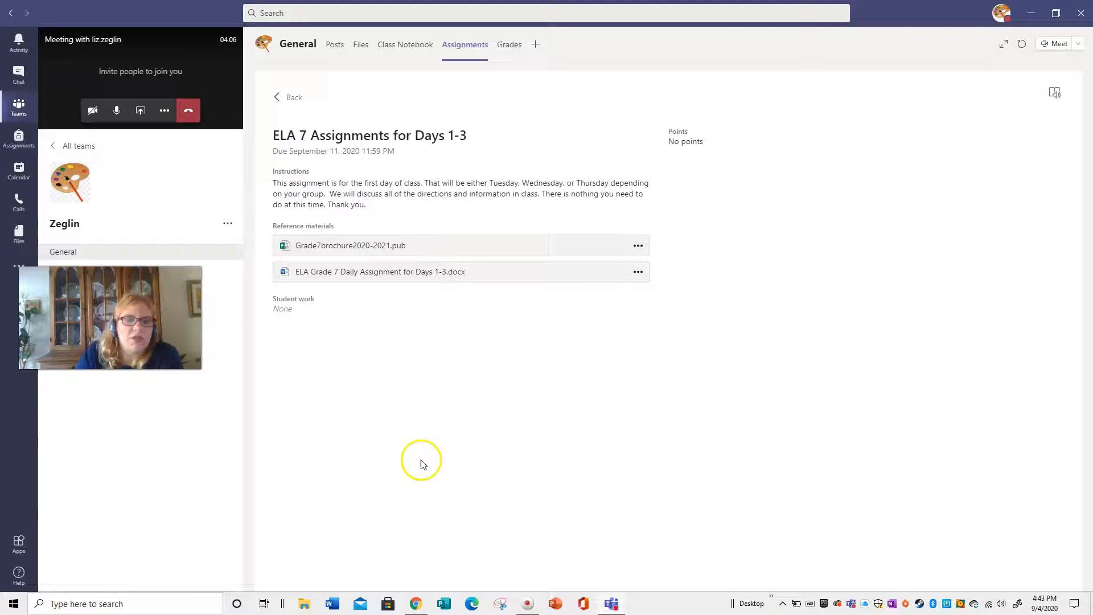
Open the team's Class Notebook, show its section list, and expand the _Teacher Only and _Content Library groups.
{"action": "left_click", "coordinate": [392, 45]}
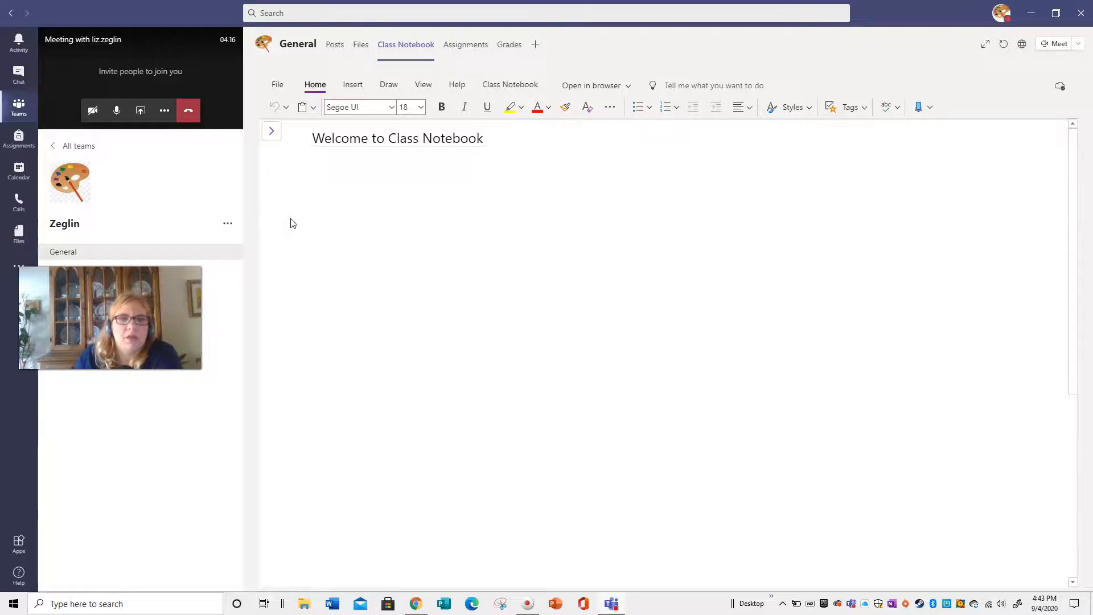
{"action": "left_click", "coordinate": [276, 135]}
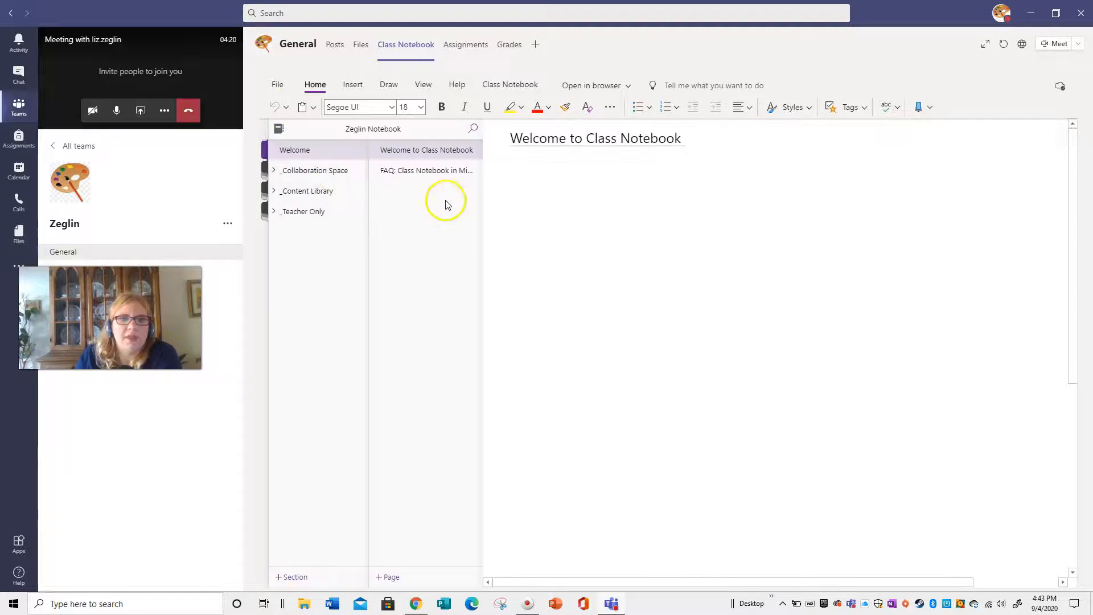
{"action": "left_click", "coordinate": [306, 216]}
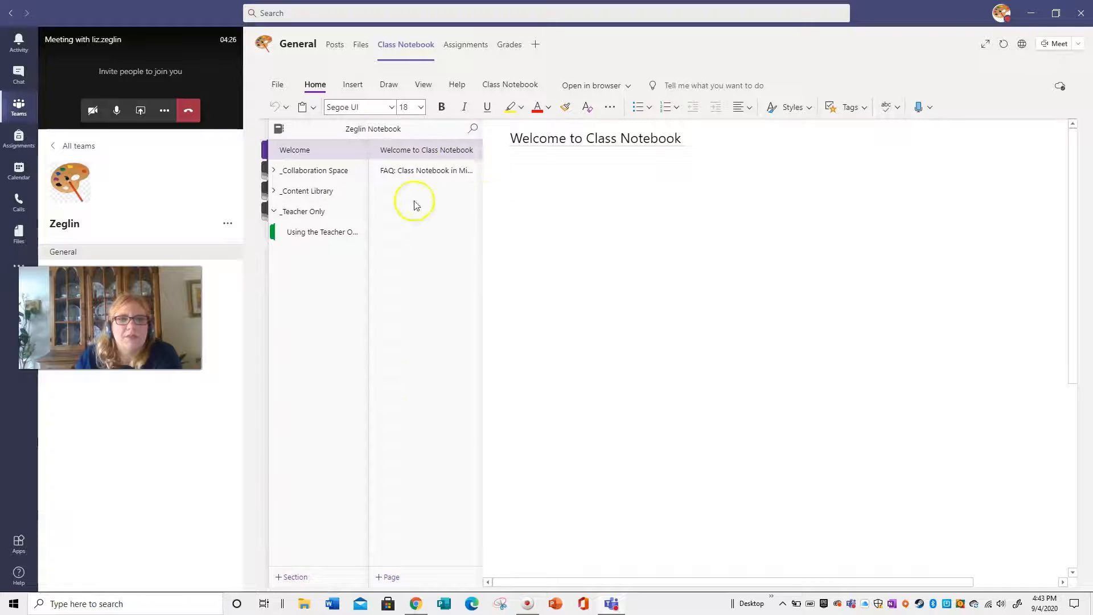
{"action": "left_click", "coordinate": [315, 191]}
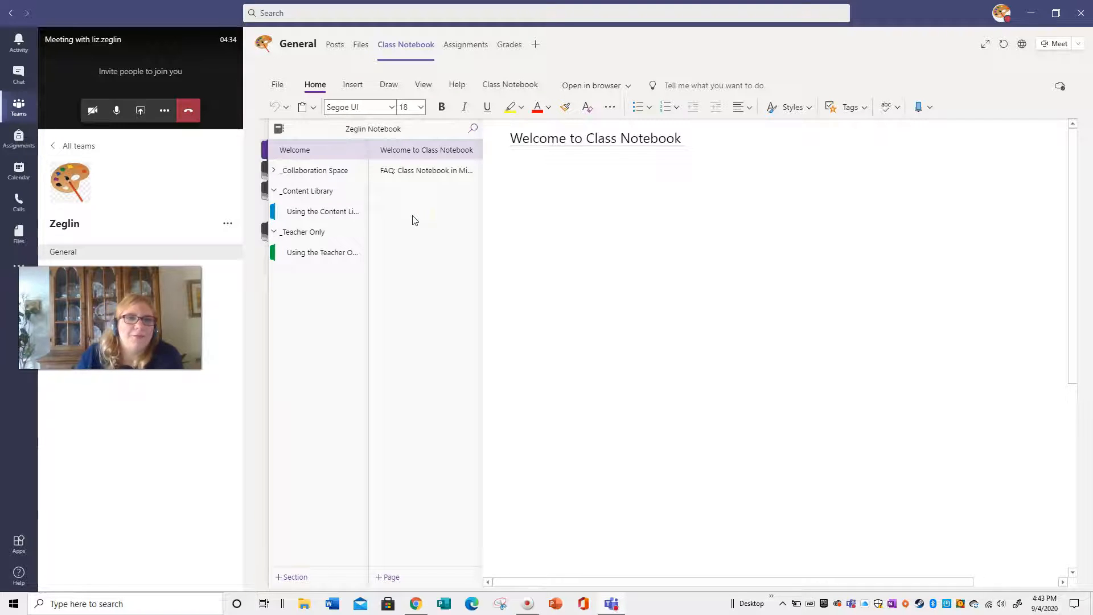
Add a notebook section named "Sample" and title its first page "Sample Page".
{"action": "left_click", "coordinate": [296, 577]}
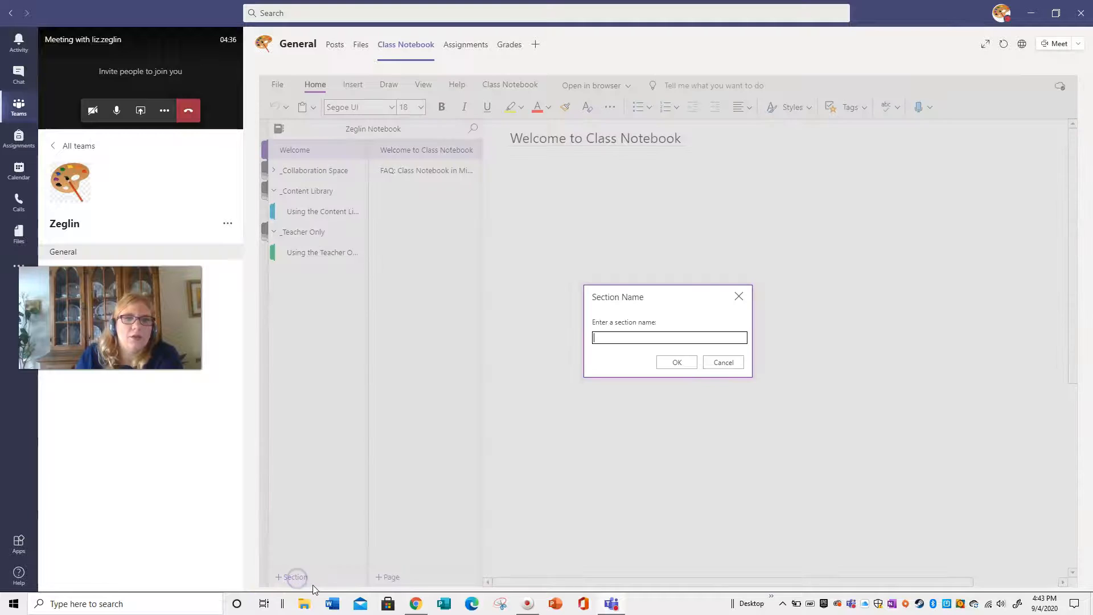
{"action": "type", "text": "Sample"}
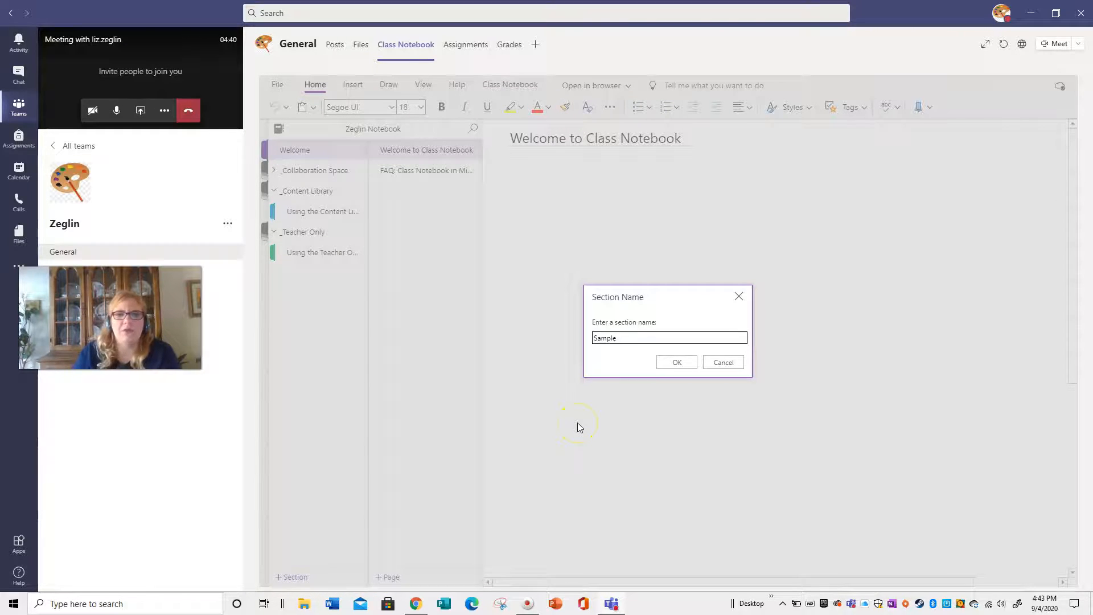
{"action": "left_click", "coordinate": [677, 362]}
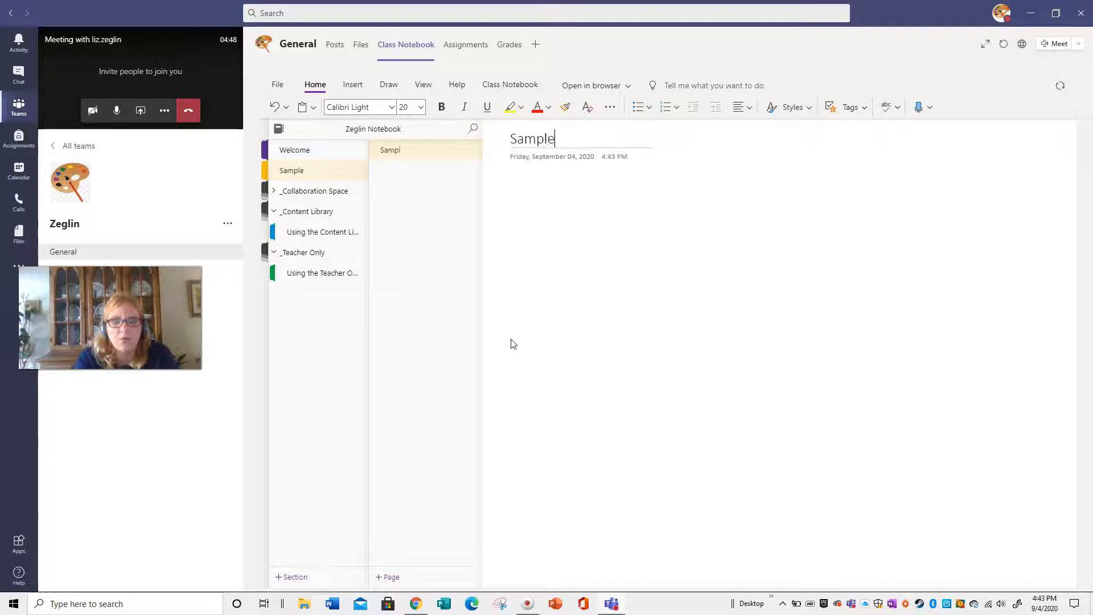
{"action": "left_click", "coordinate": [533, 268]}
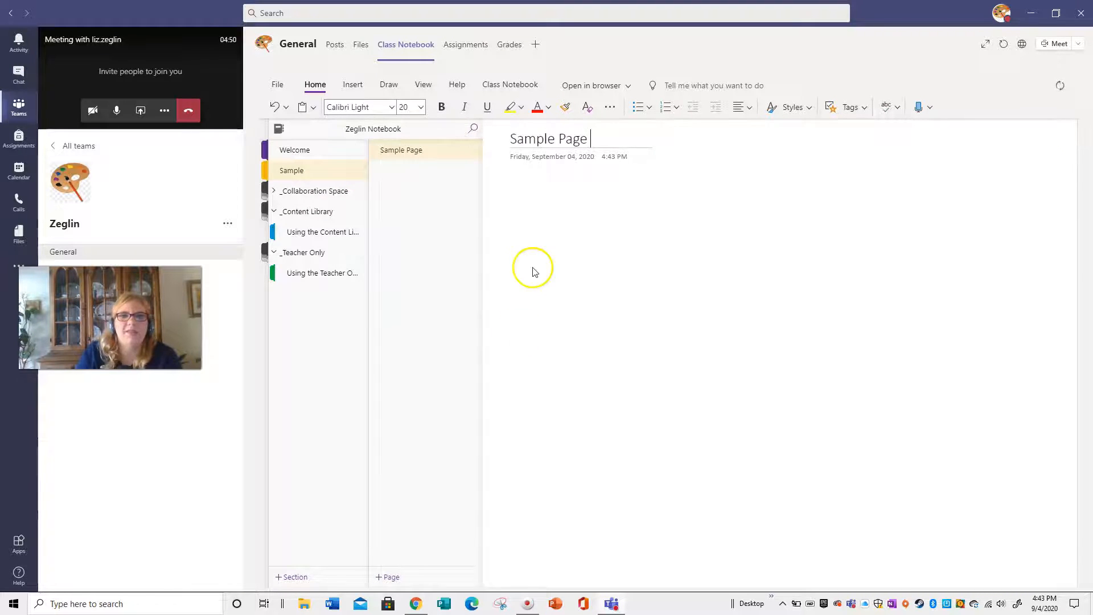
{"action": "left_click", "coordinate": [313, 188]}
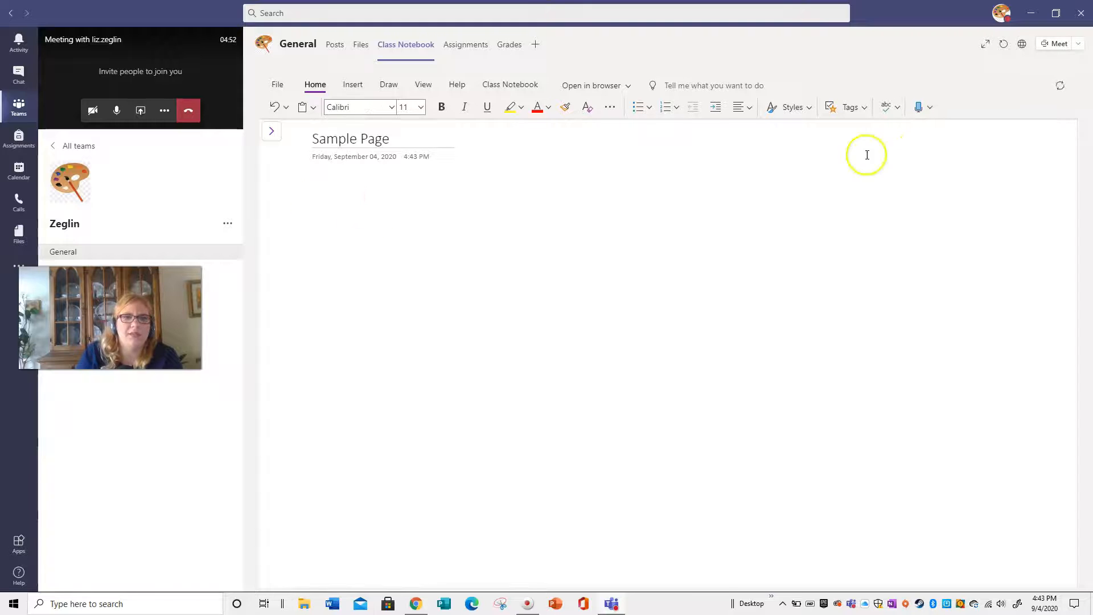
Draw a freehand E-shaped stroke in black ink in the blank area below the page title.
{"action": "left_click", "coordinate": [388, 84]}
{"action": "left_click", "coordinate": [404, 229]}
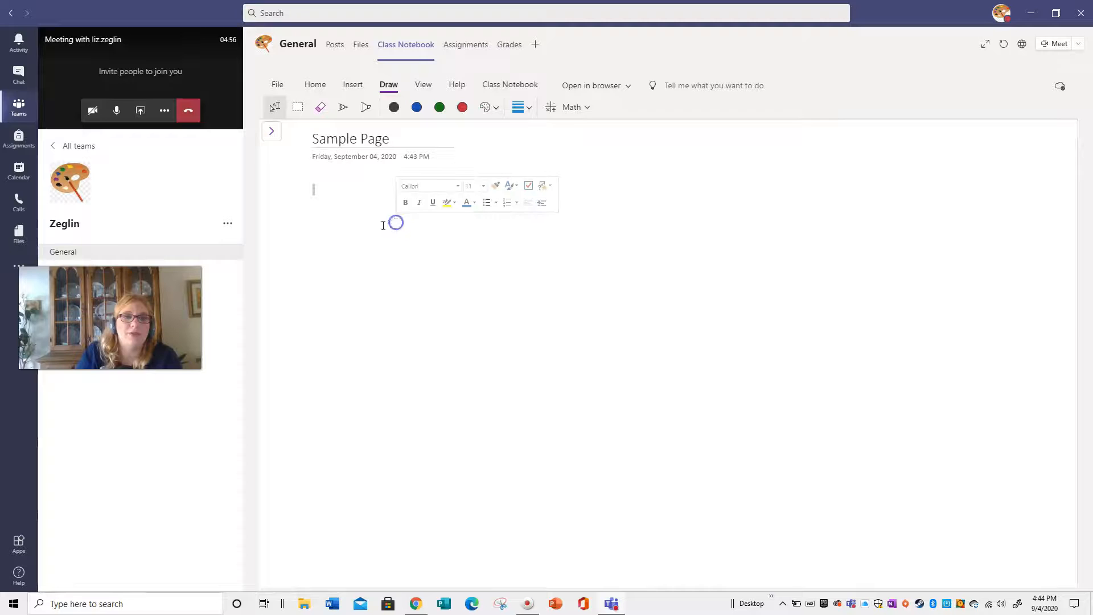
{"action": "left_click", "coordinate": [394, 107]}
{"action": "mouse_move", "coordinate": [417, 294]}
{"action": "left_mouse_down"}
{"action": "mouse_move", "coordinate": [401, 321]}
{"action": "mouse_move", "coordinate": [420, 367]}
{"action": "left_mouse_up"}
Switch to the blue pen and mark a small dot near the lower end of the black stroke.
{"action": "left_click", "coordinate": [416, 107]}
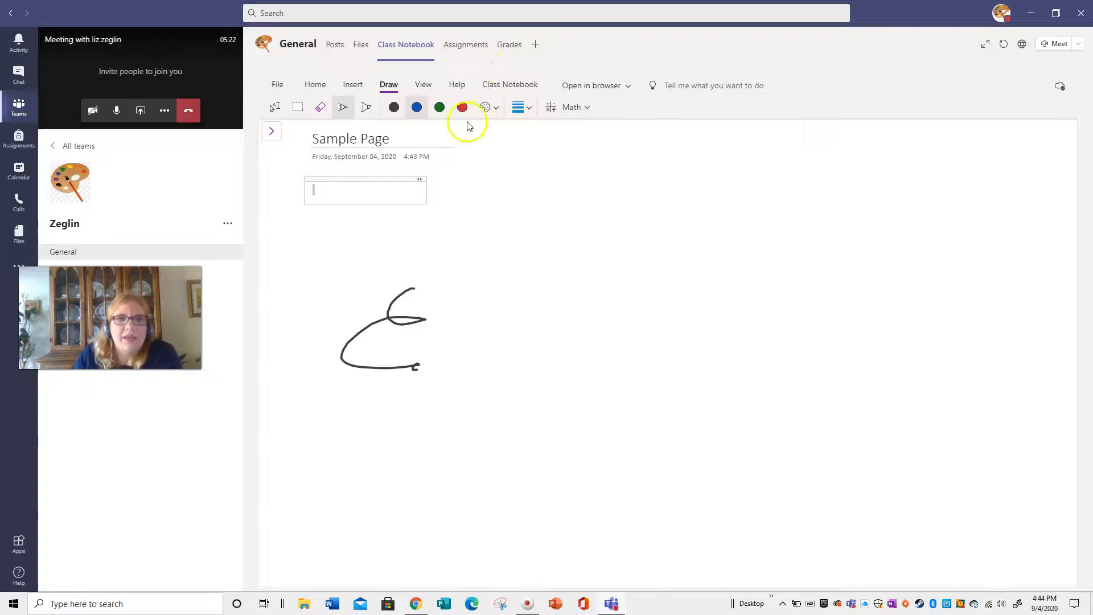
{"action": "left_click", "coordinate": [353, 85]}
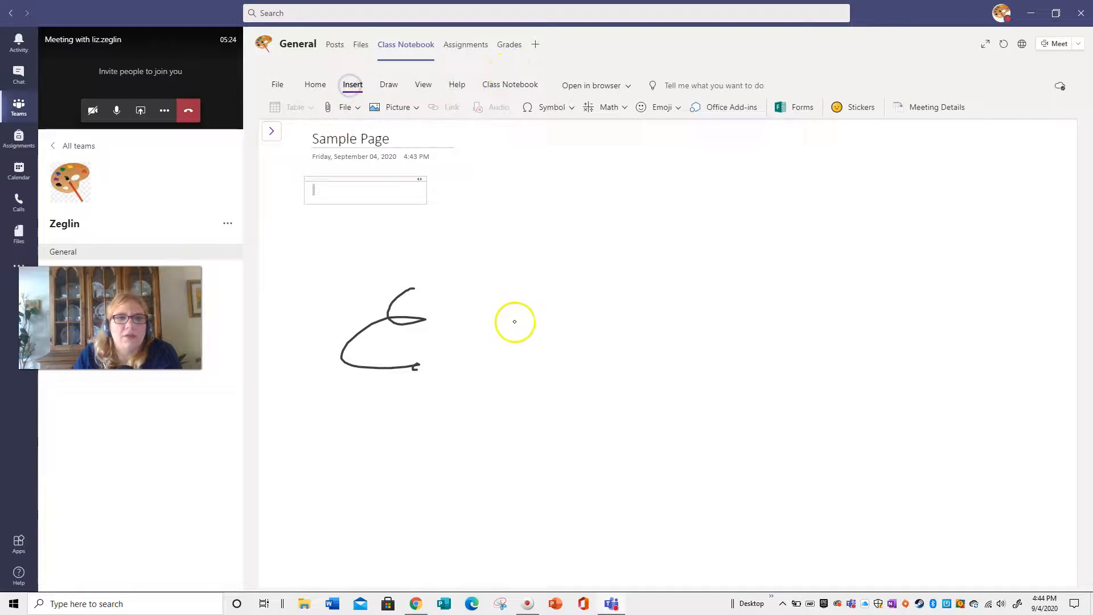
{"action": "left_click", "coordinate": [408, 112]}
{"action": "left_click", "coordinate": [520, 273]}
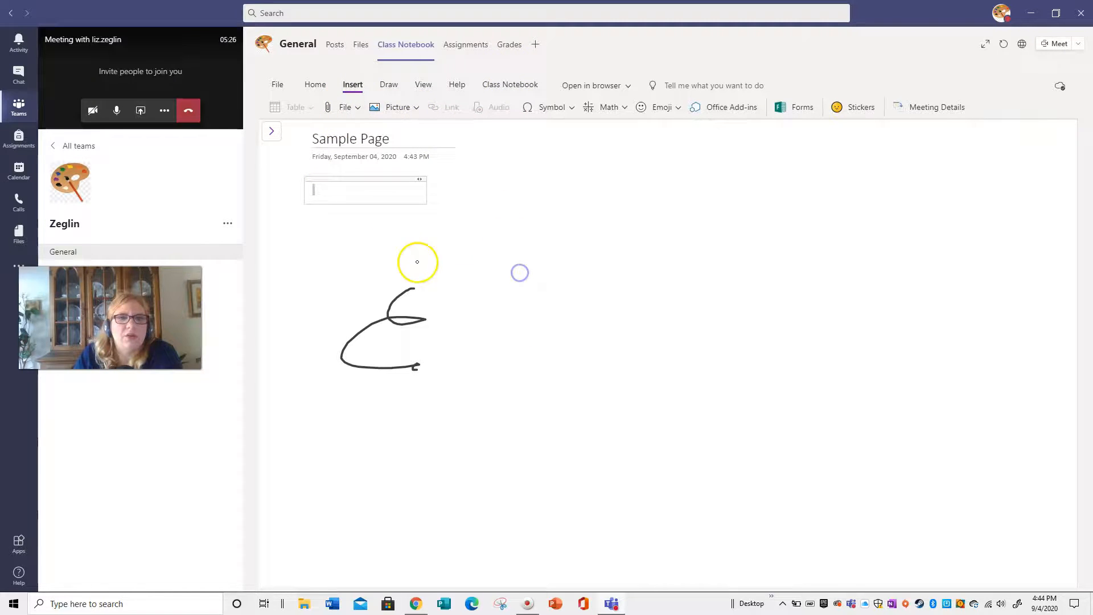
{"action": "left_click", "coordinate": [419, 357]}
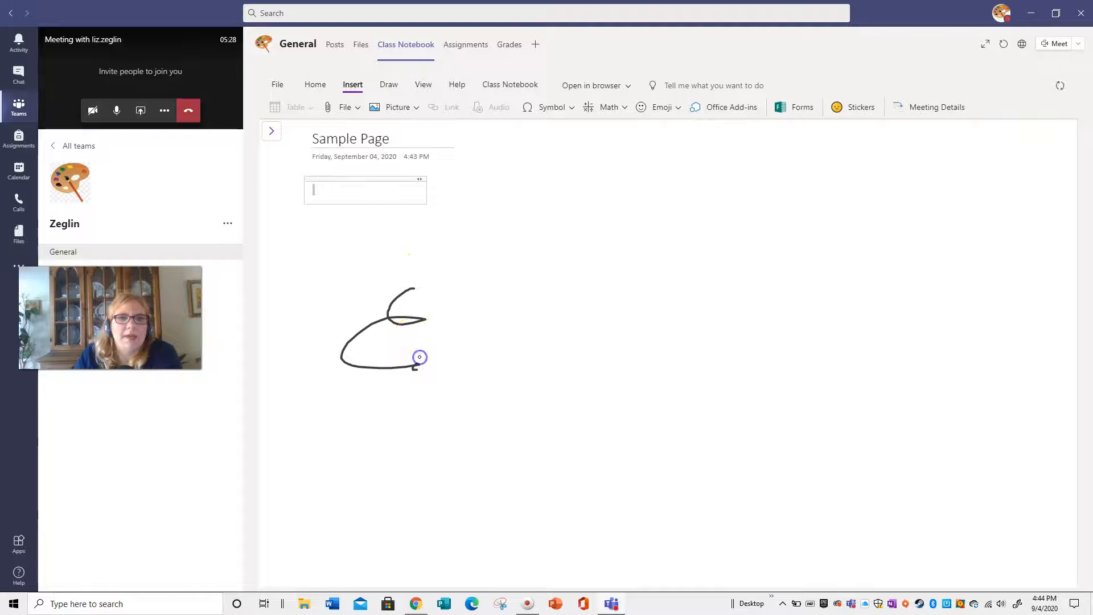
{"action": "left_click", "coordinate": [315, 84]}
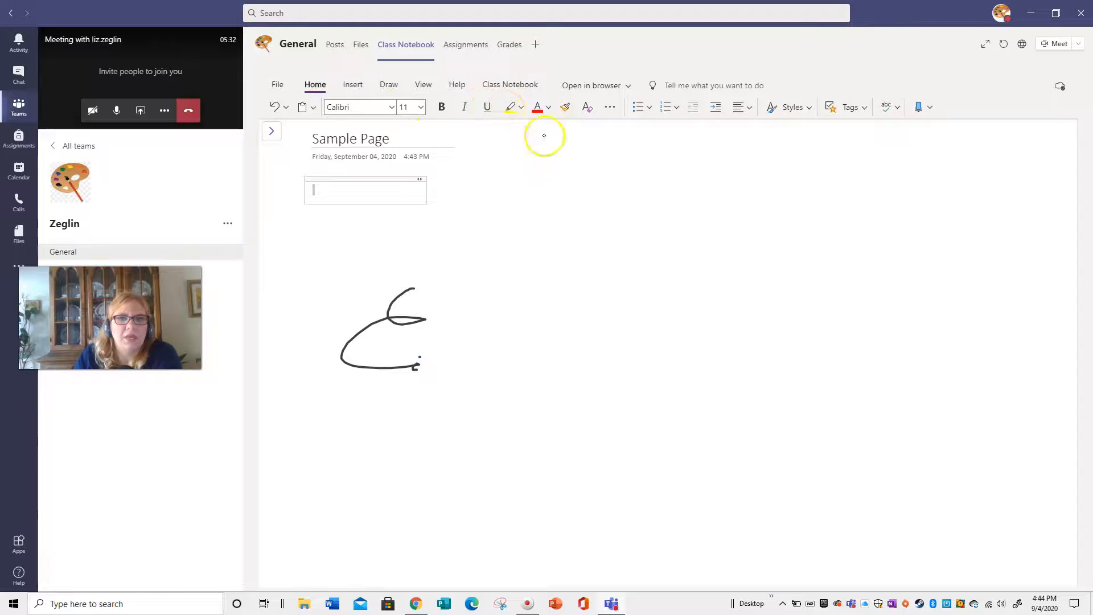
Erase the black ink stroke from the page.
{"action": "left_click", "coordinate": [396, 87]}
{"action": "left_click", "coordinate": [320, 107]}
{"action": "left_click", "coordinate": [374, 337]}
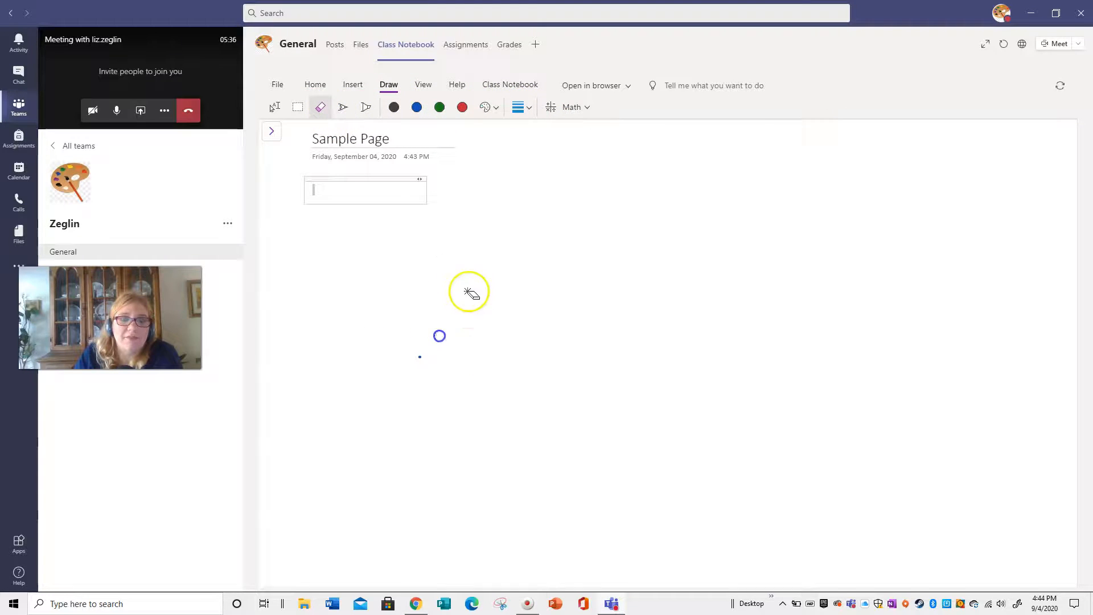
Return to text selection mode and enter "To copy and paste:" with "COPY" below a blank line in the note box.
{"action": "left_click", "coordinate": [352, 84]}
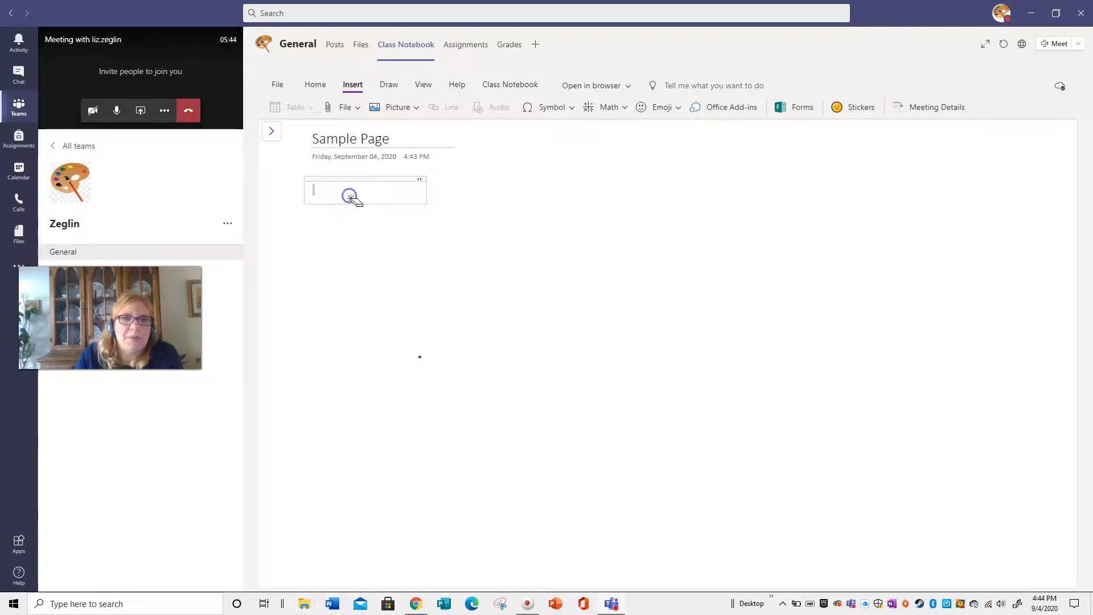
{"action": "left_click", "coordinate": [393, 84]}
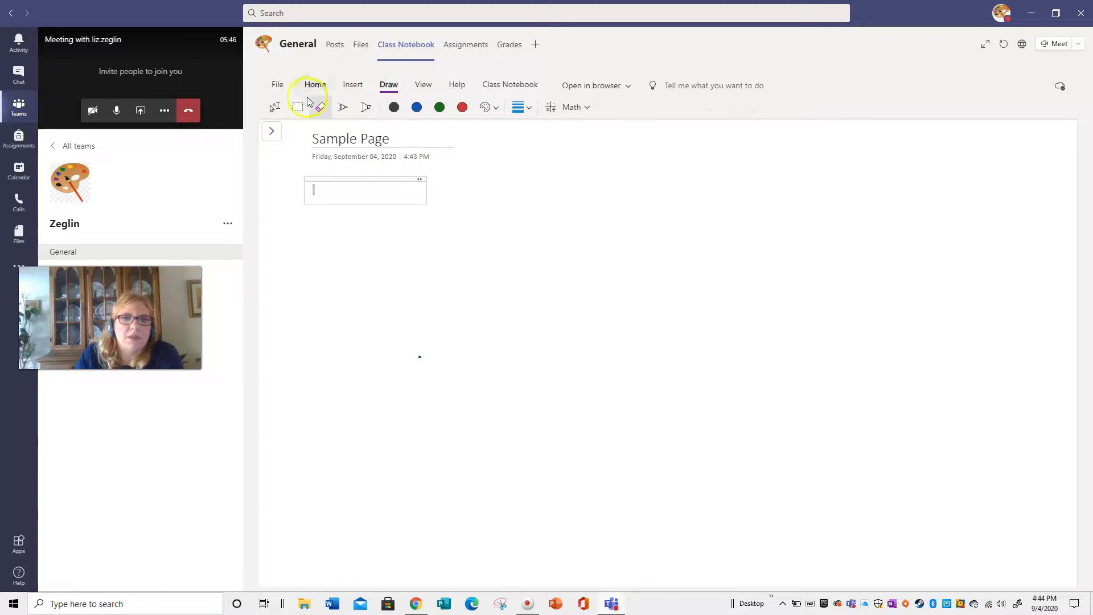
{"action": "left_click", "coordinate": [275, 107]}
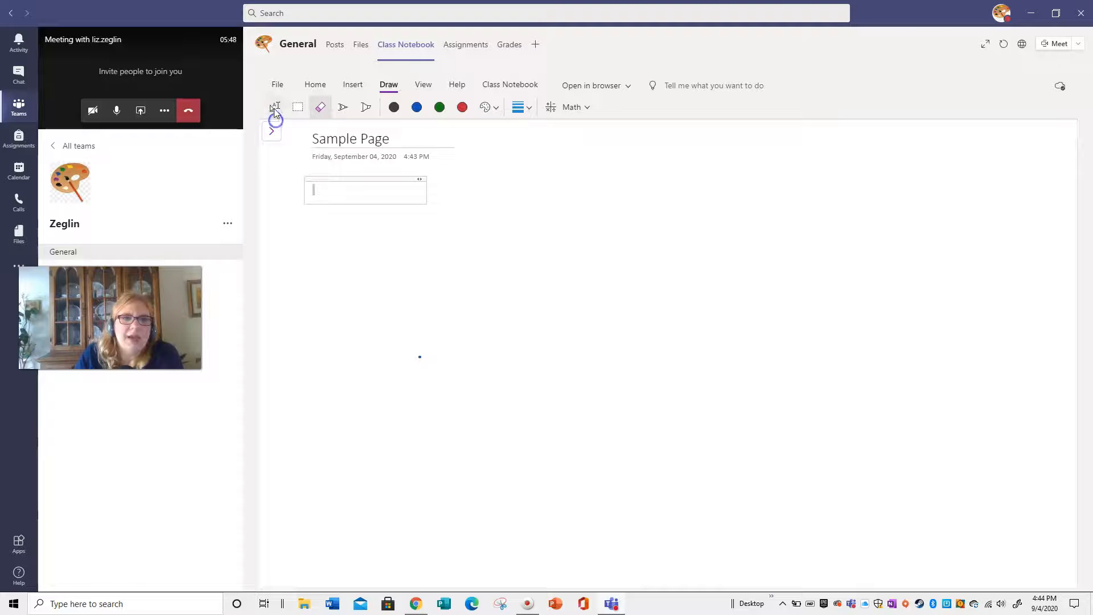
{"action": "left_click", "coordinate": [275, 107]}
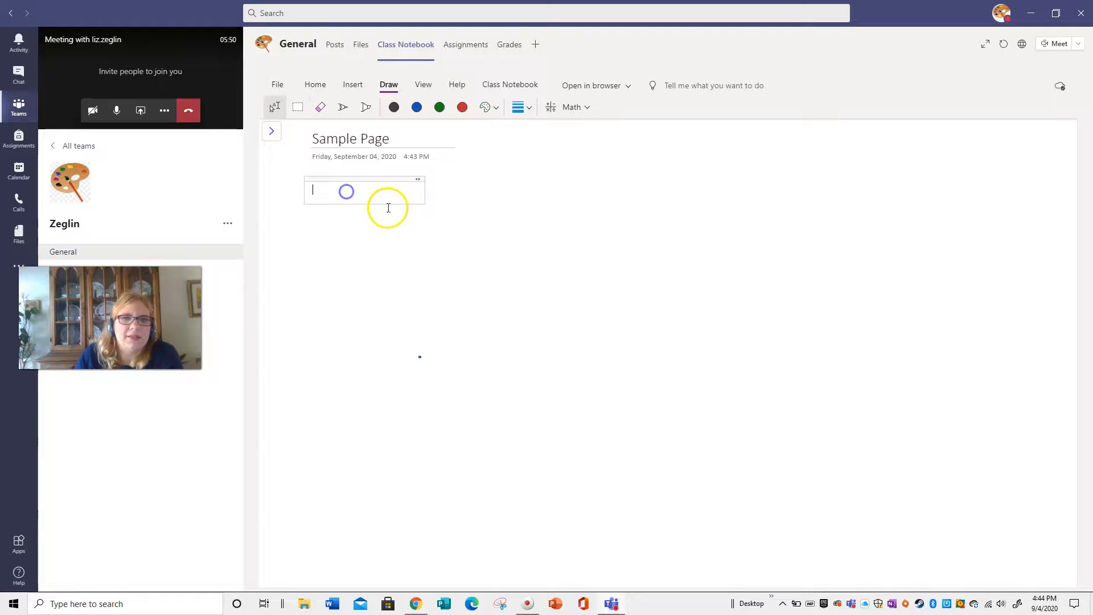
{"action": "type", "text": "To"}
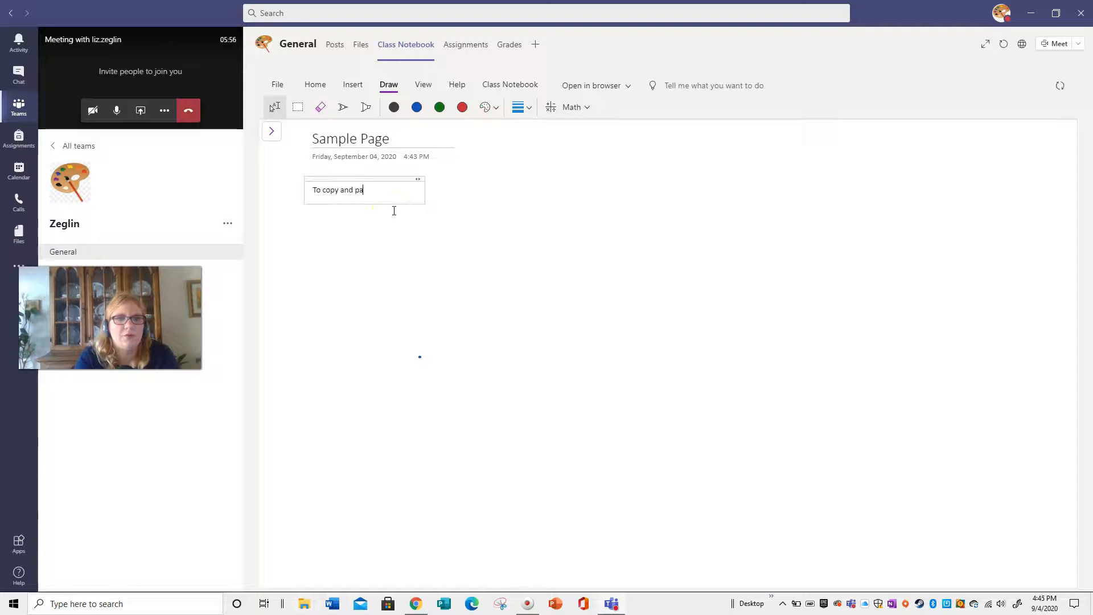
{"action": "type", "text": "copy and paste:"}
{"action": "key", "text": "Return"}
{"action": "key", "text": "Return"}
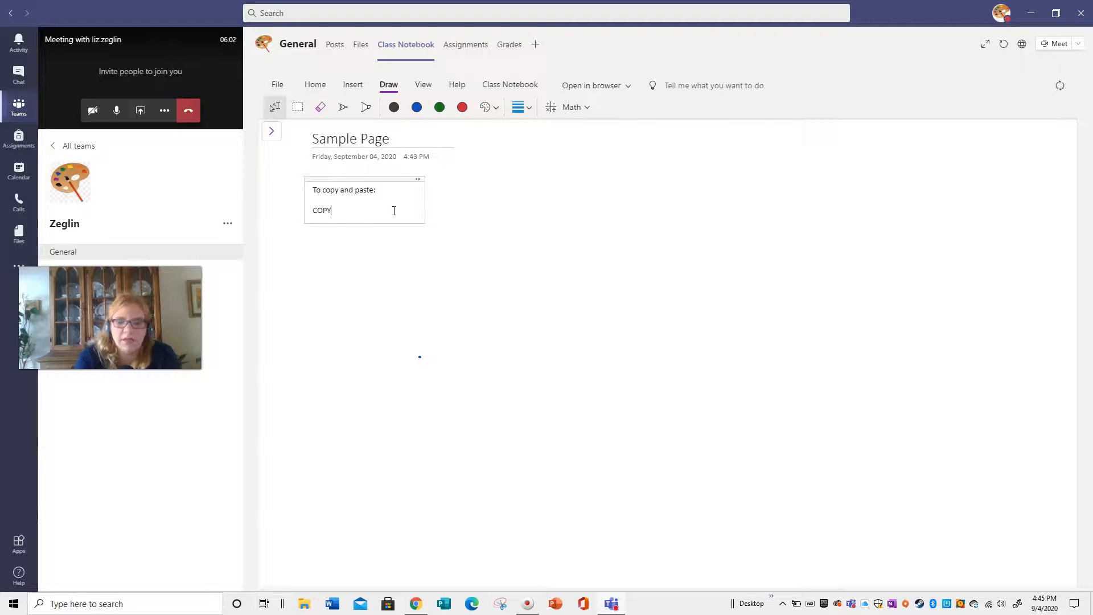
Enlarge the font of all the text in the note box.
{"action": "left_click_drag", "start_coordinate": [378, 207], "coordinate": [311, 187]}
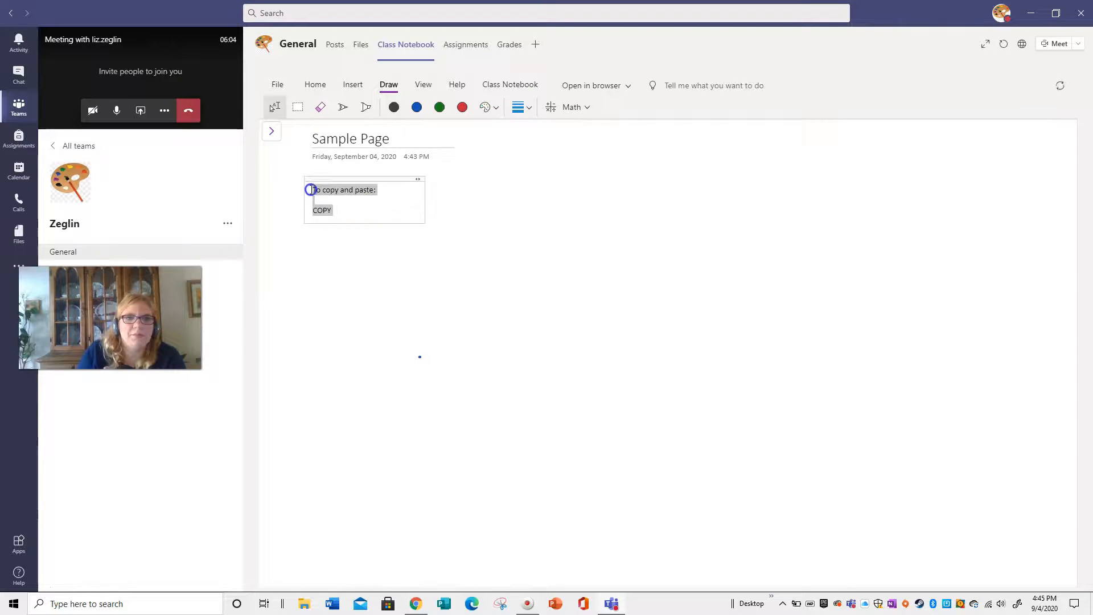
{"action": "left_click", "coordinate": [398, 149]}
{"action": "left_click", "coordinate": [384, 305]}
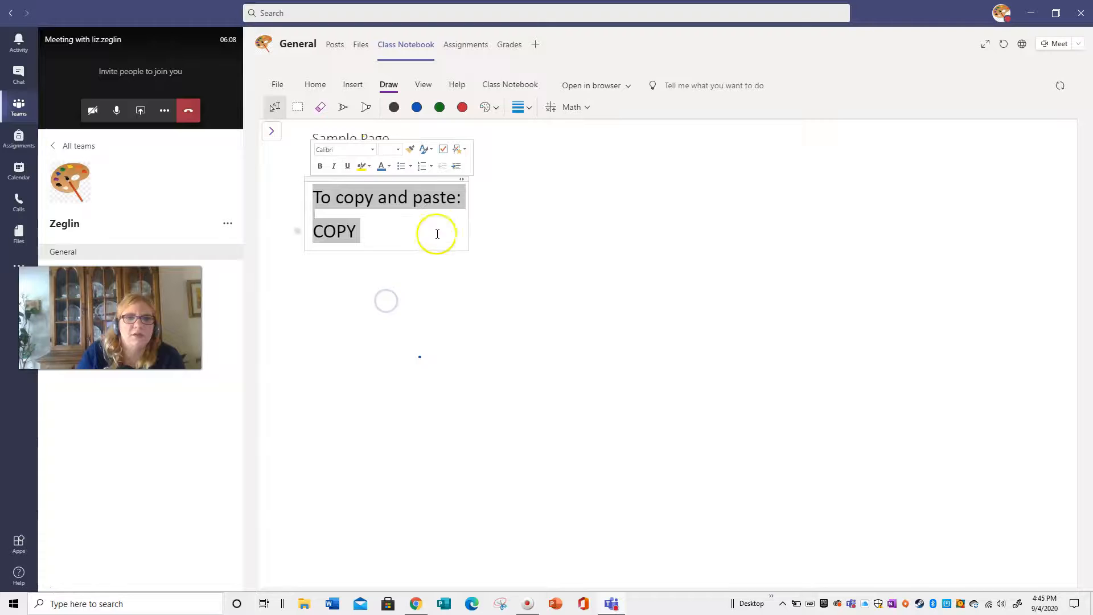
Extend the COPY line with "-CTRL-C", add "PASTE-CTRL-V" beneath it, and write "Snipping tool" after a blank line.
{"action": "left_click", "coordinate": [394, 244]}
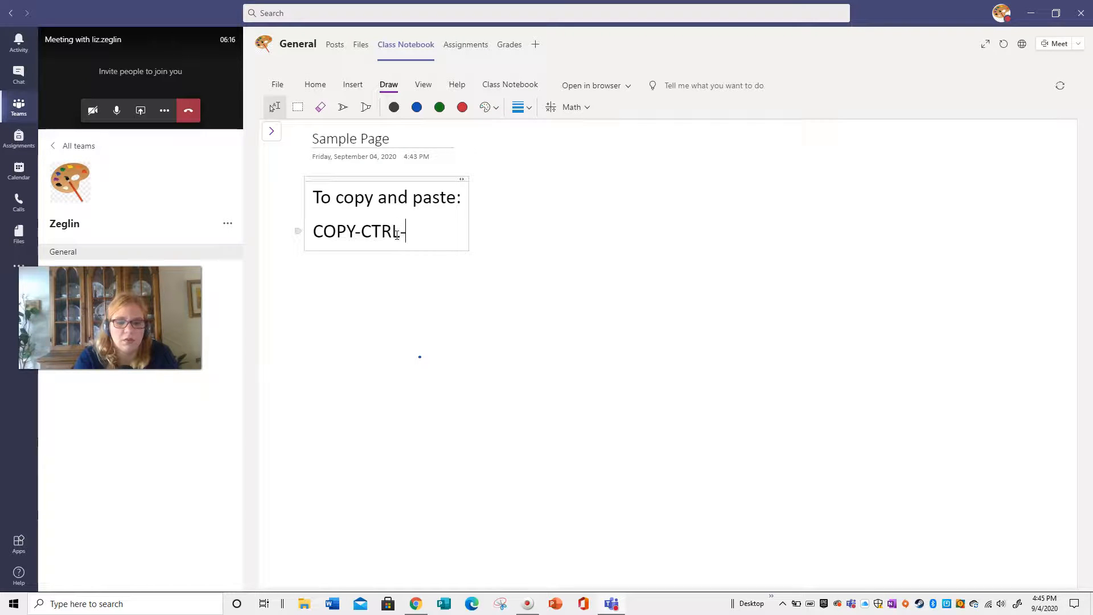
{"action": "type", "text": "-CTRL-C"}
{"action": "key", "text": "Return"}
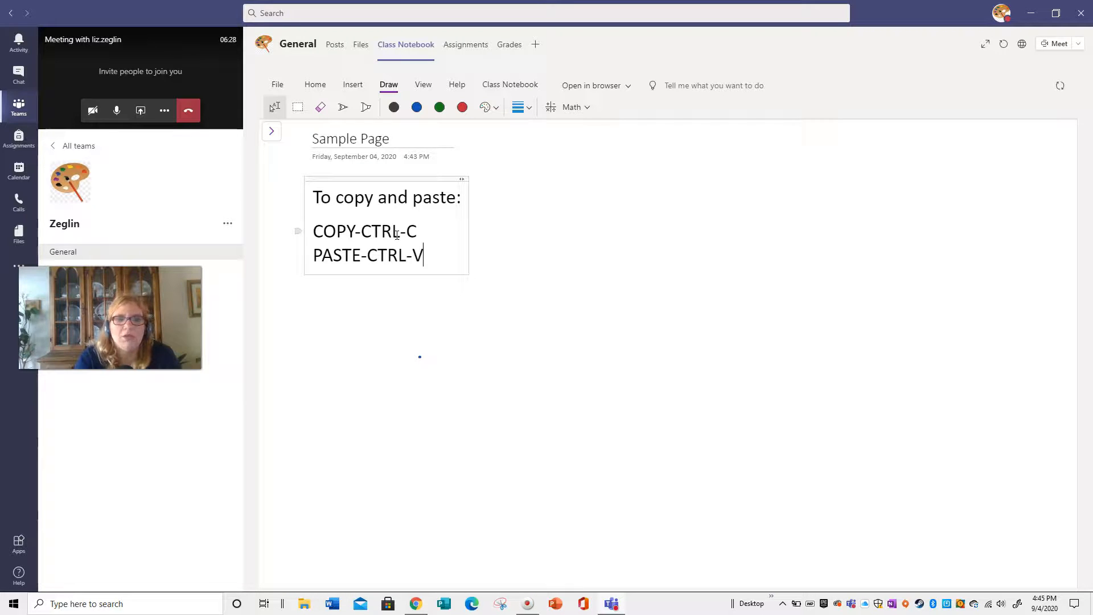
{"action": "key", "text": "Return"}
{"action": "key", "text": "Return"}
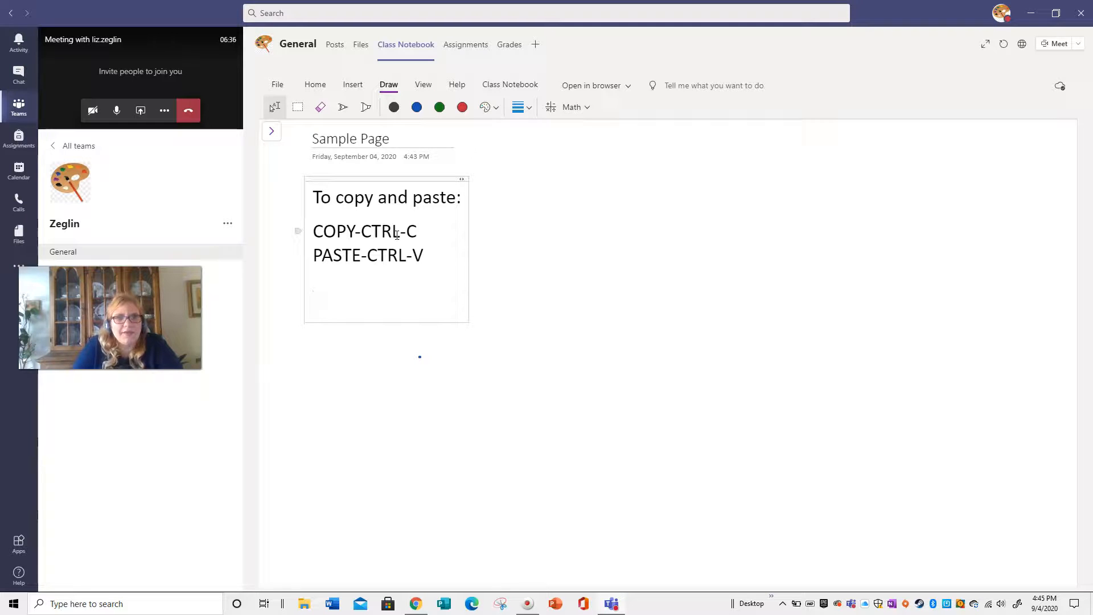
{"action": "type", "text": "S"}
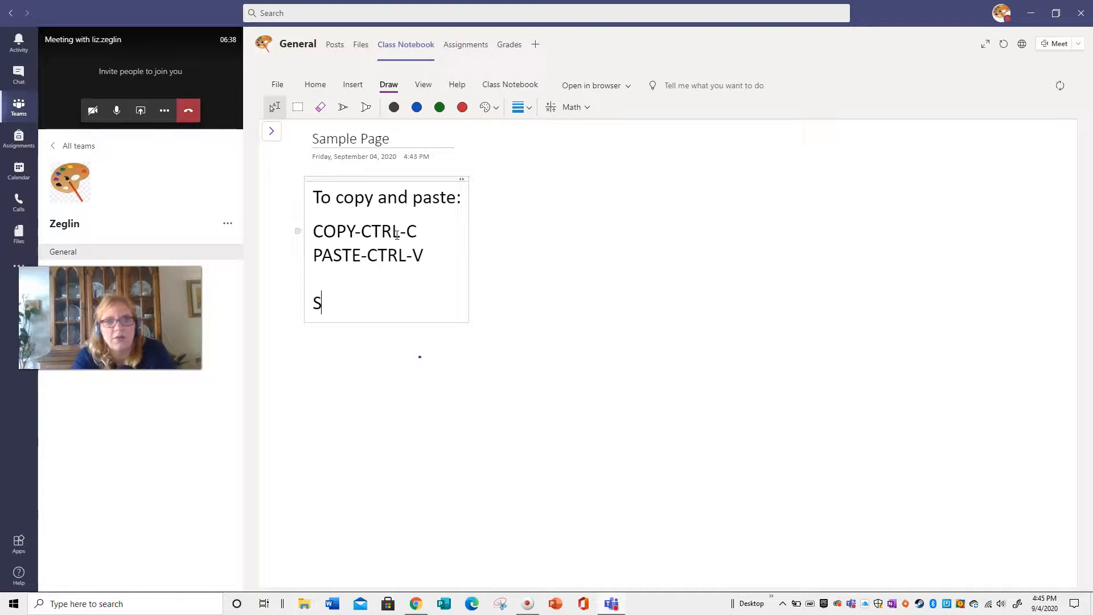
{"action": "type", "text": "nipping tool"}
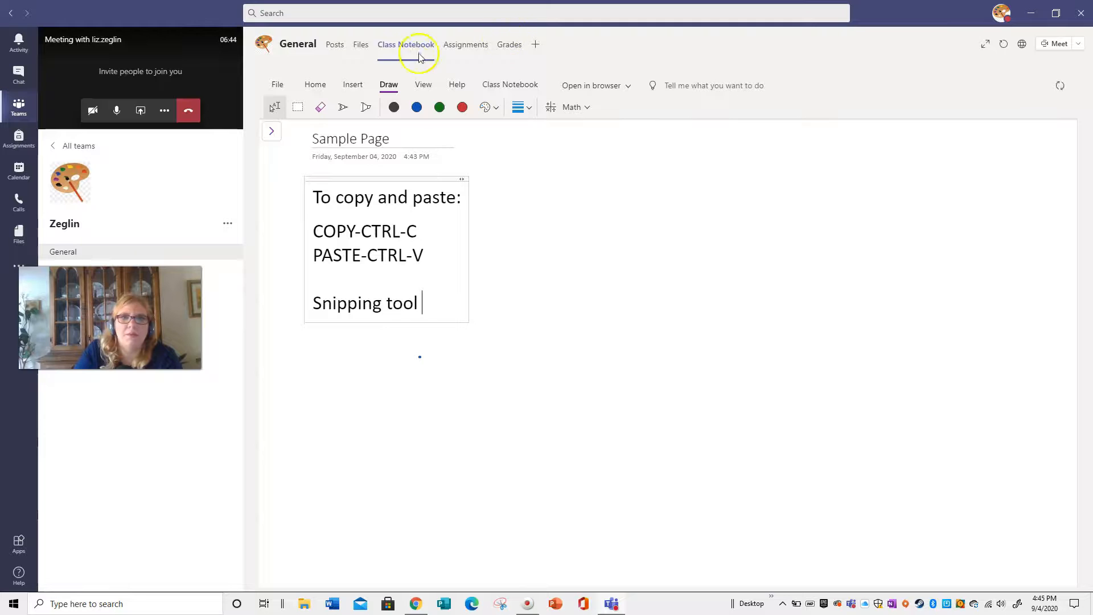
Insert a picture of a rainbow with white clouds from an online search for "rainbow" below the "Snipping tool" line.
{"action": "left_click", "coordinate": [349, 87]}
{"action": "left_click", "coordinate": [392, 111]}
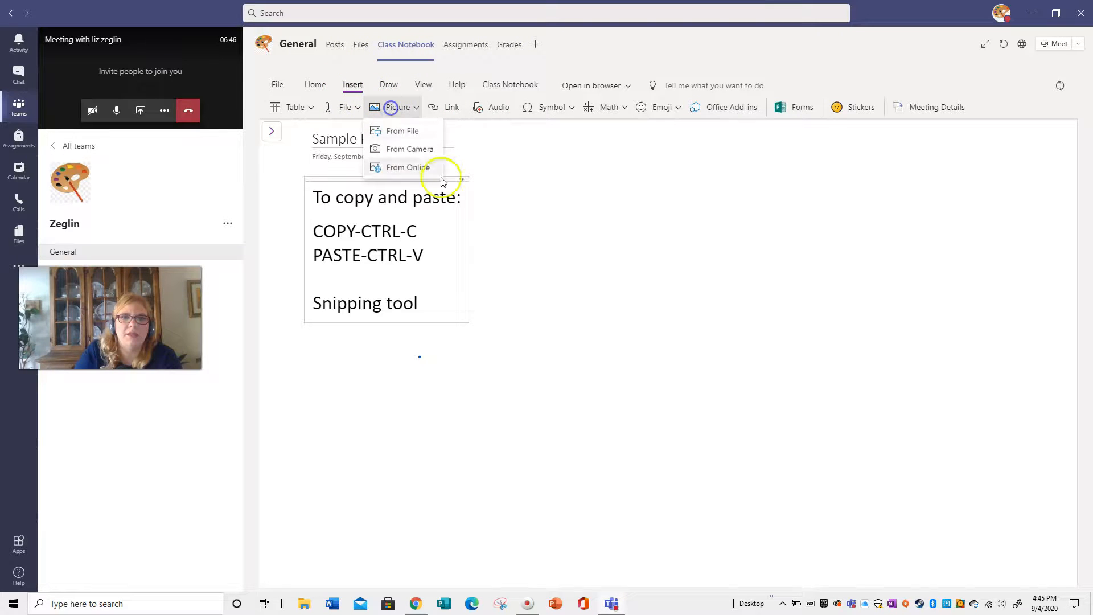
{"action": "left_click", "coordinate": [608, 310]}
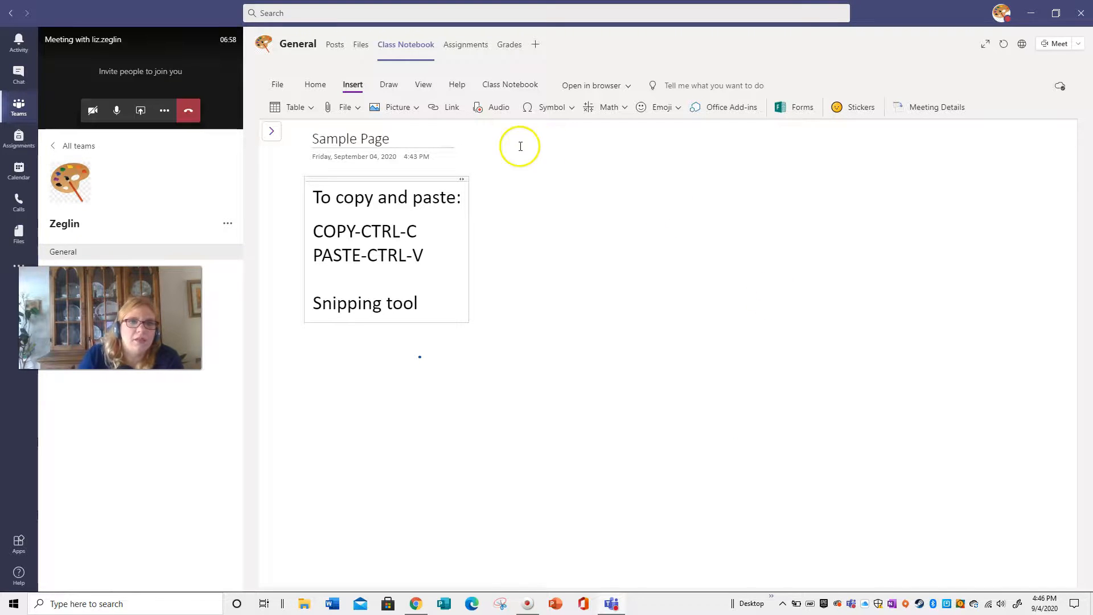
{"action": "left_click", "coordinate": [417, 108]}
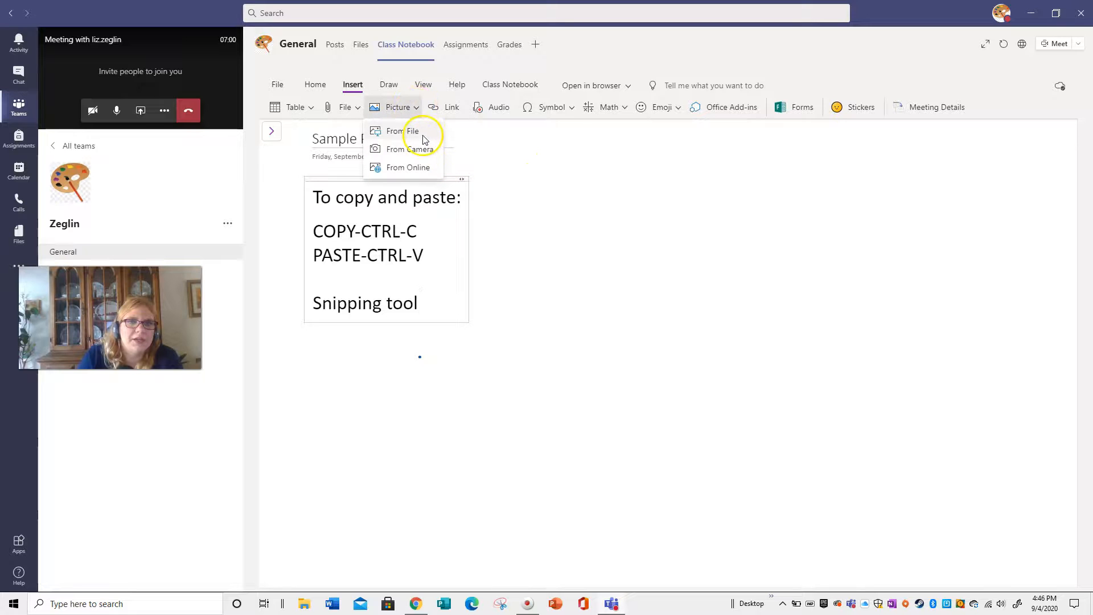
{"action": "left_click", "coordinate": [416, 169]}
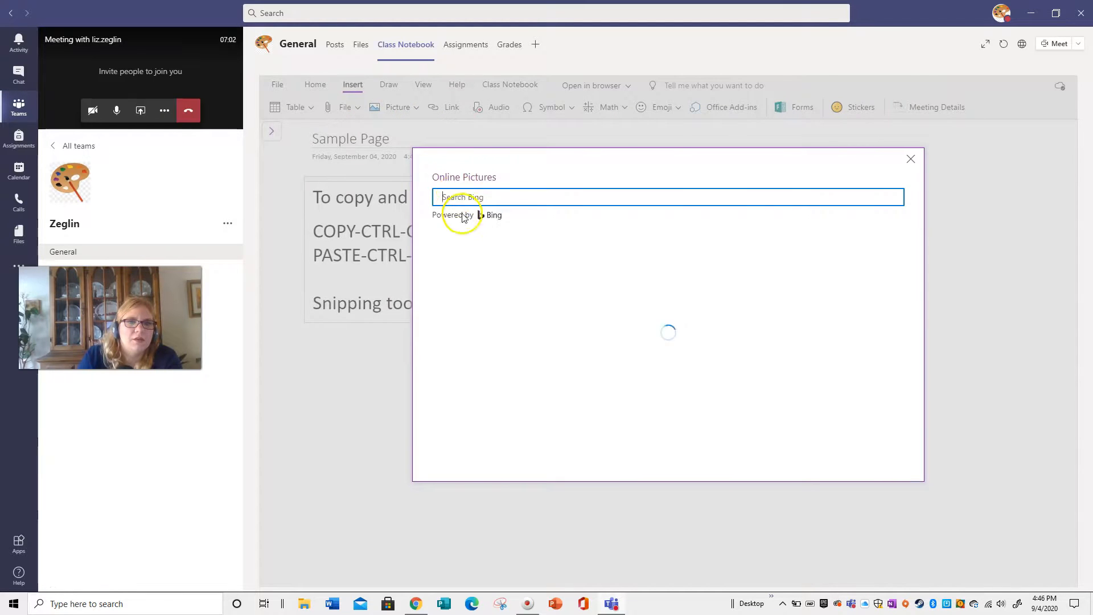
{"action": "type", "text": "rainbow"}
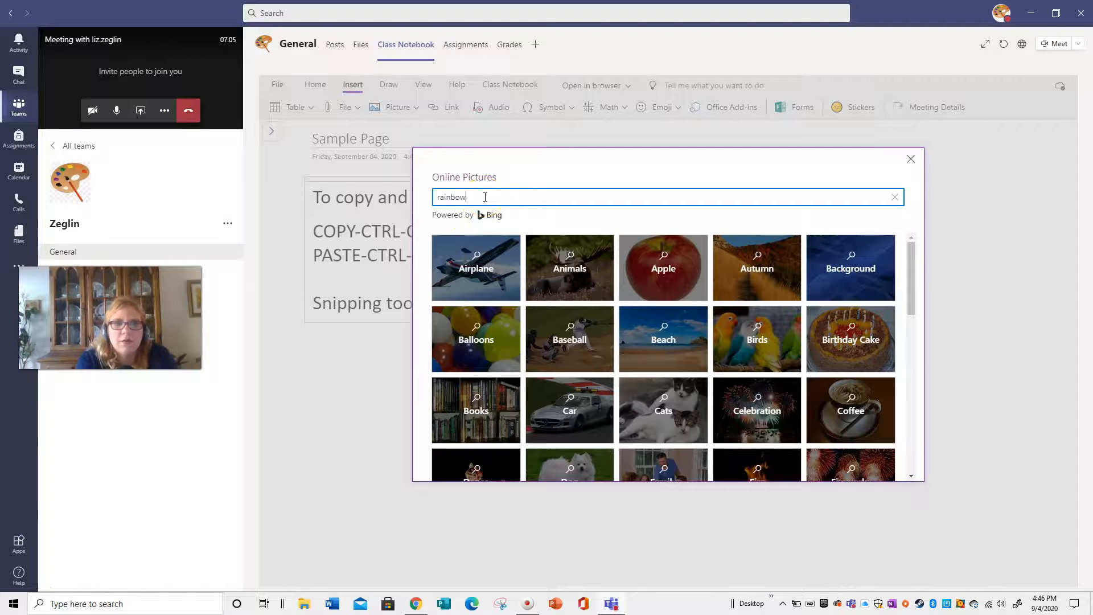
{"action": "key", "text": "Return"}
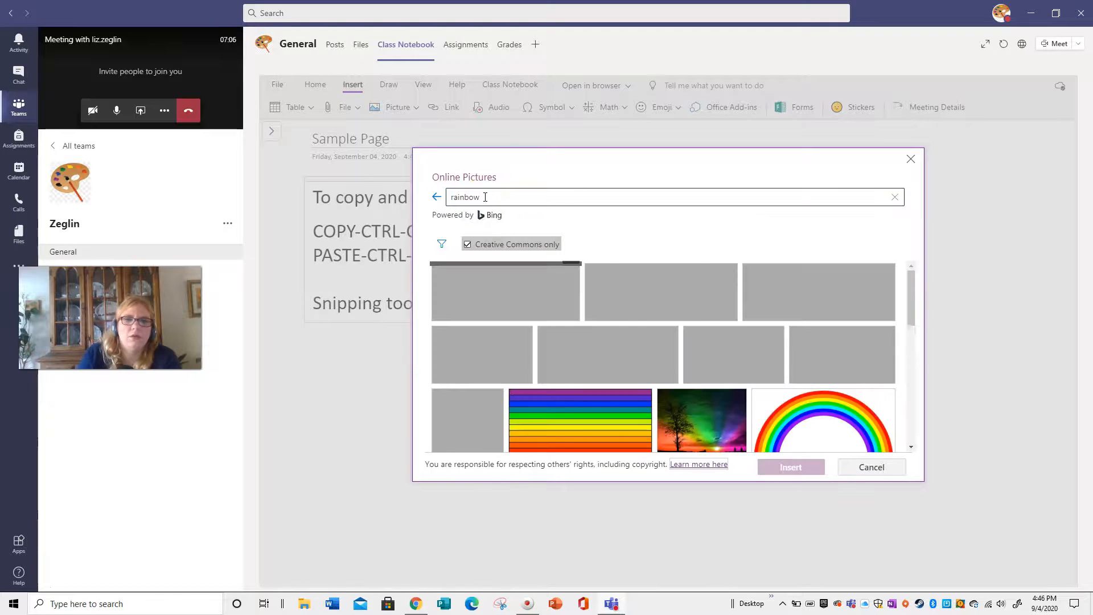
{"action": "left_click", "coordinate": [510, 316]}
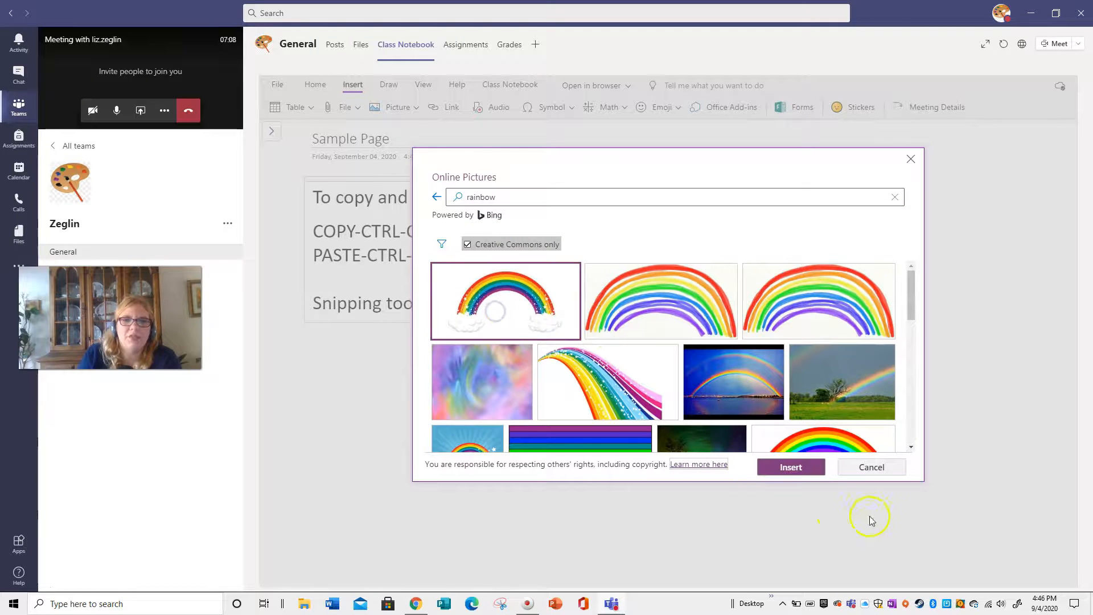
{"action": "left_click", "coordinate": [797, 466]}
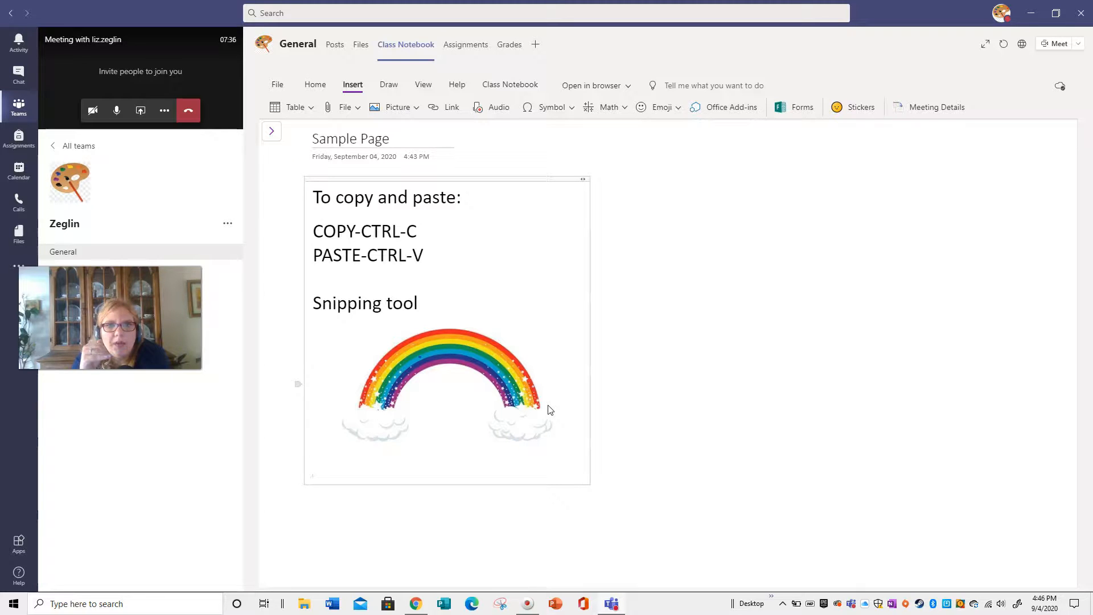
Try to insert an audio recording below the rainbow picture while denying the notebook access to the device.
{"action": "left_click", "coordinate": [488, 109]}
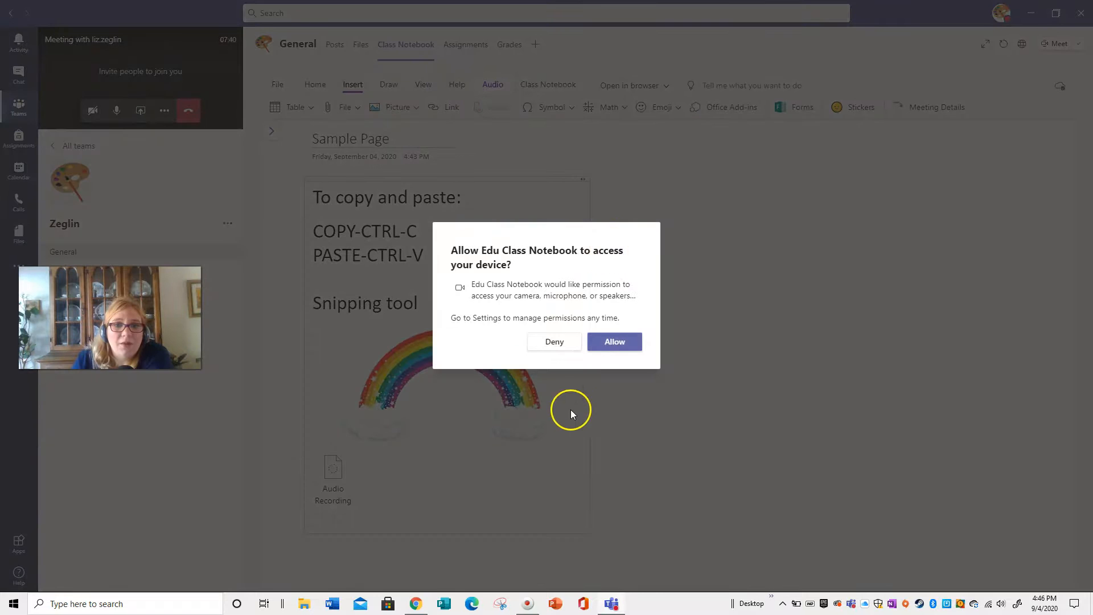
{"action": "left_click", "coordinate": [554, 344]}
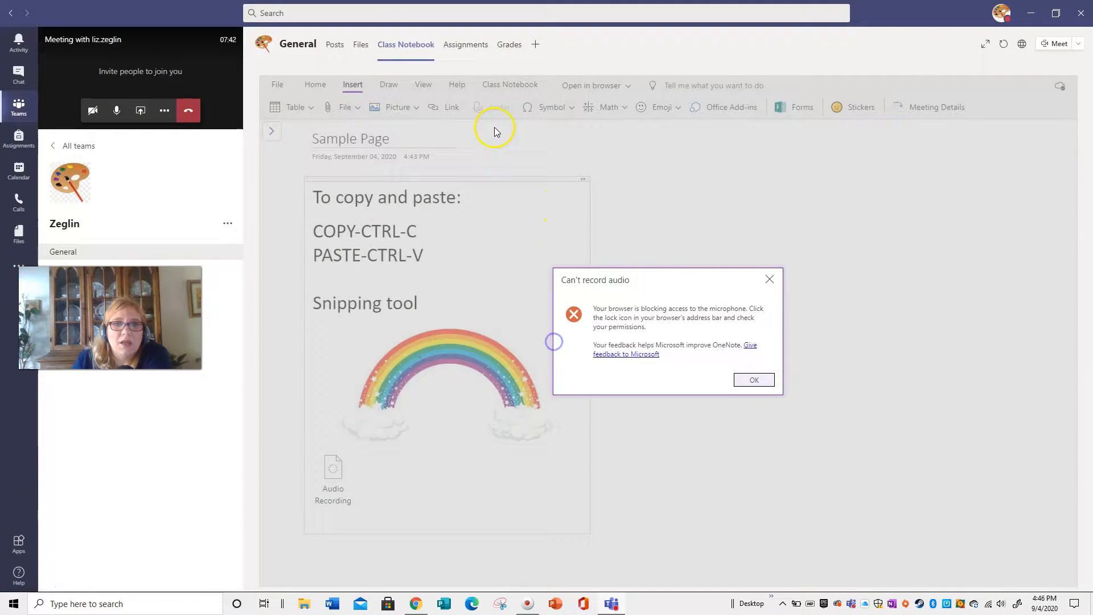
{"action": "left_click", "coordinate": [752, 379]}
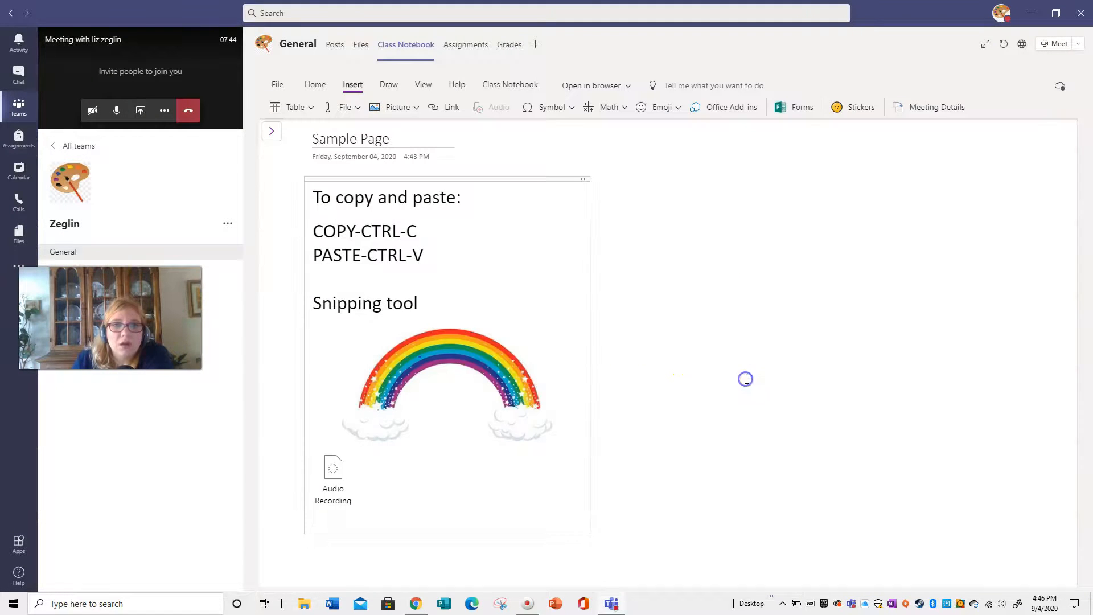
Insert a table with five columns and three rows below the audio recording.
{"action": "left_click", "coordinate": [274, 108]}
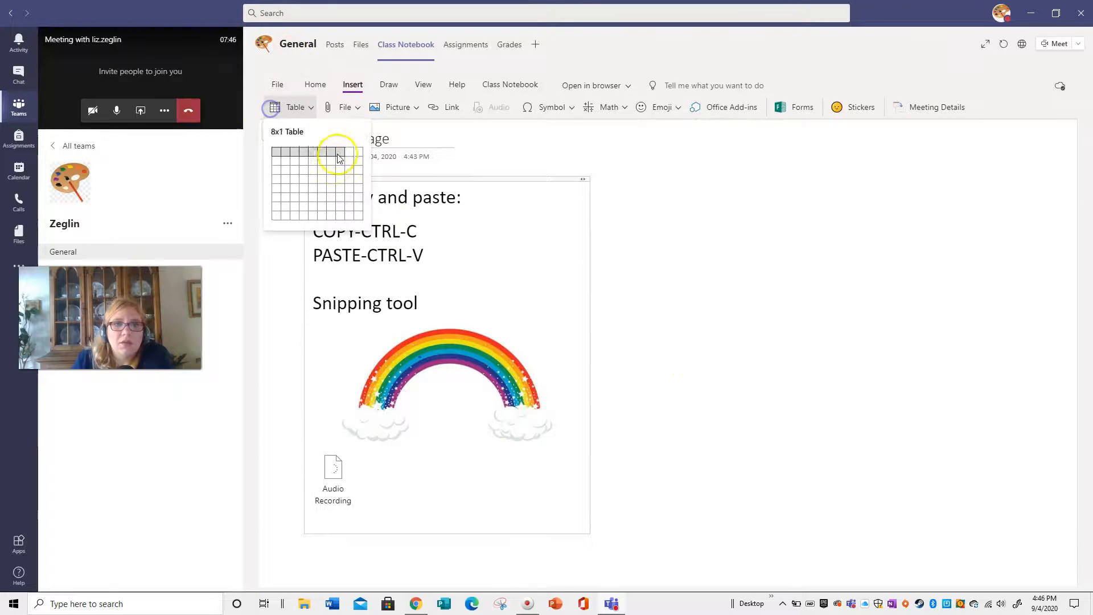
{"action": "left_click", "coordinate": [313, 167]}
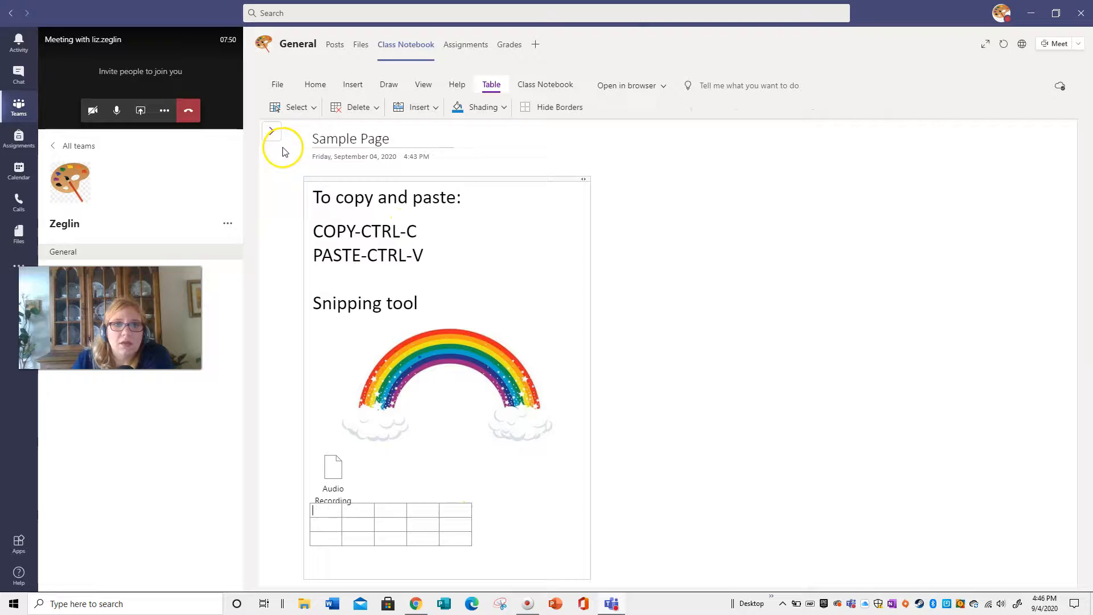
Look over the formatting and Class Notebook commands, the Welcome section's FAQ page and the section under _Teacher Only.
{"action": "left_click", "coordinate": [315, 85]}
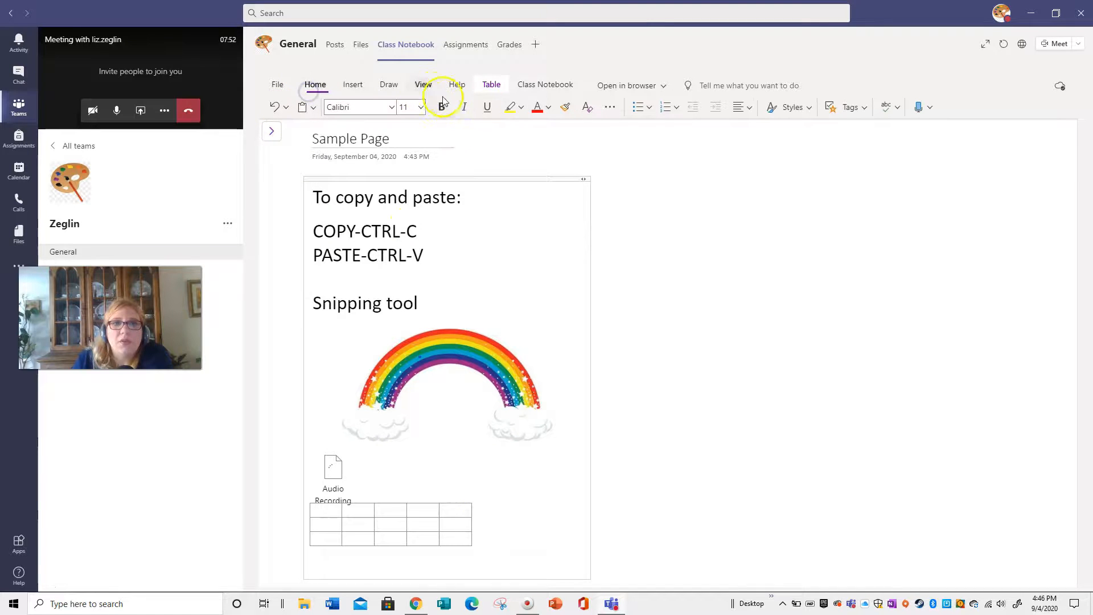
{"action": "left_click", "coordinate": [525, 85]}
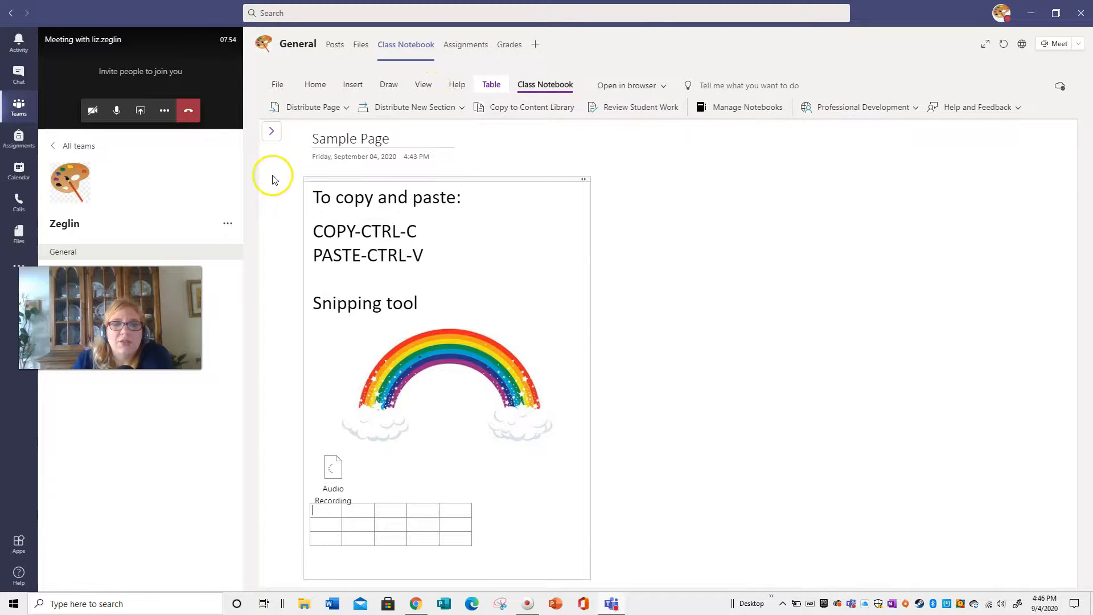
{"action": "left_click", "coordinate": [272, 131]}
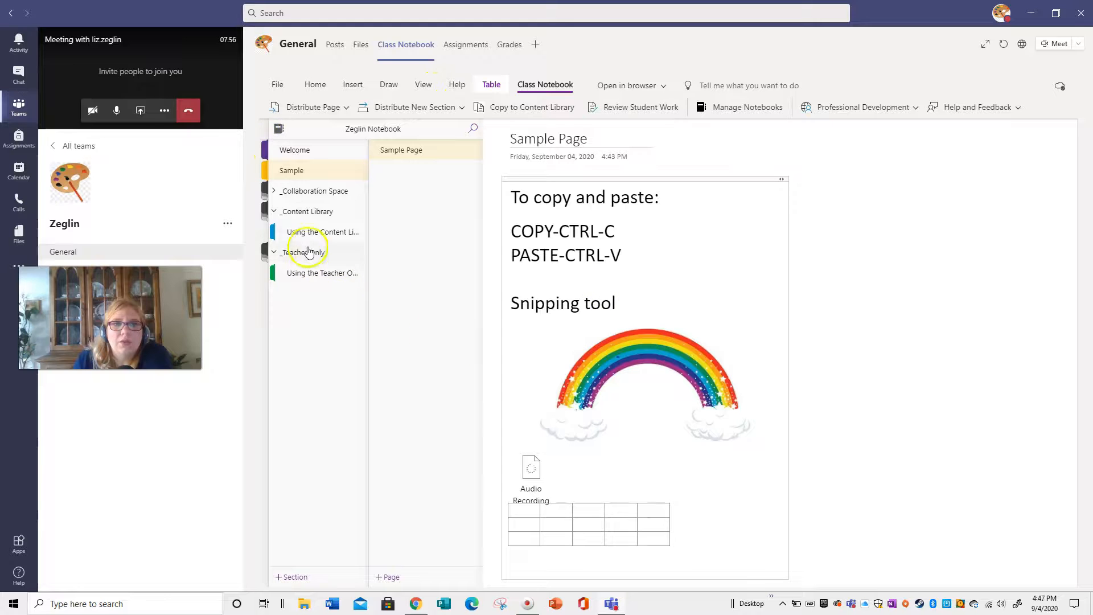
{"action": "left_click", "coordinate": [293, 149]}
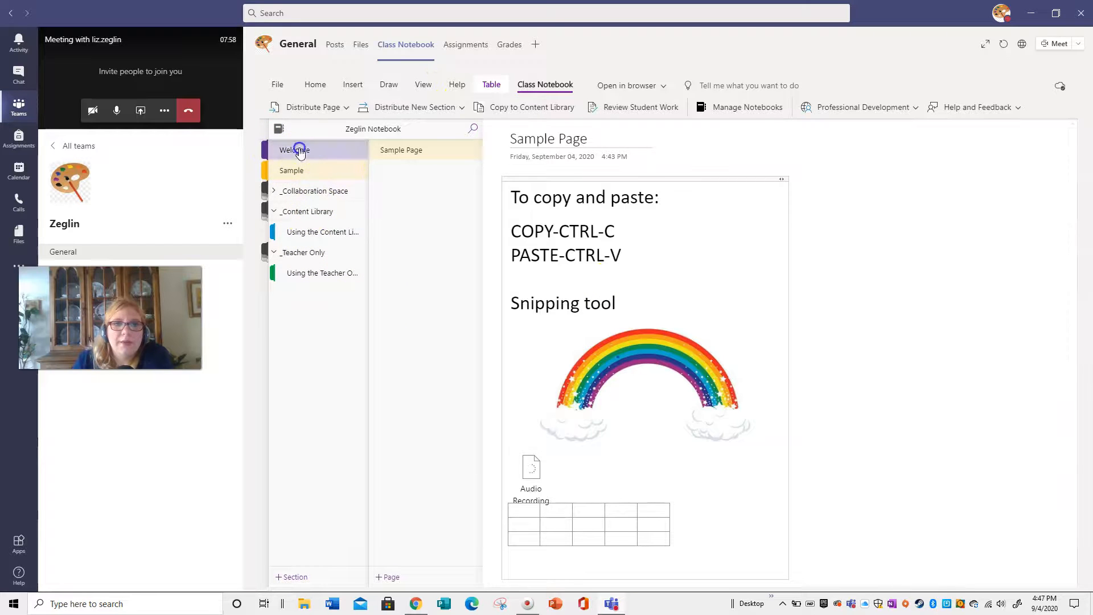
{"action": "left_click", "coordinate": [422, 176]}
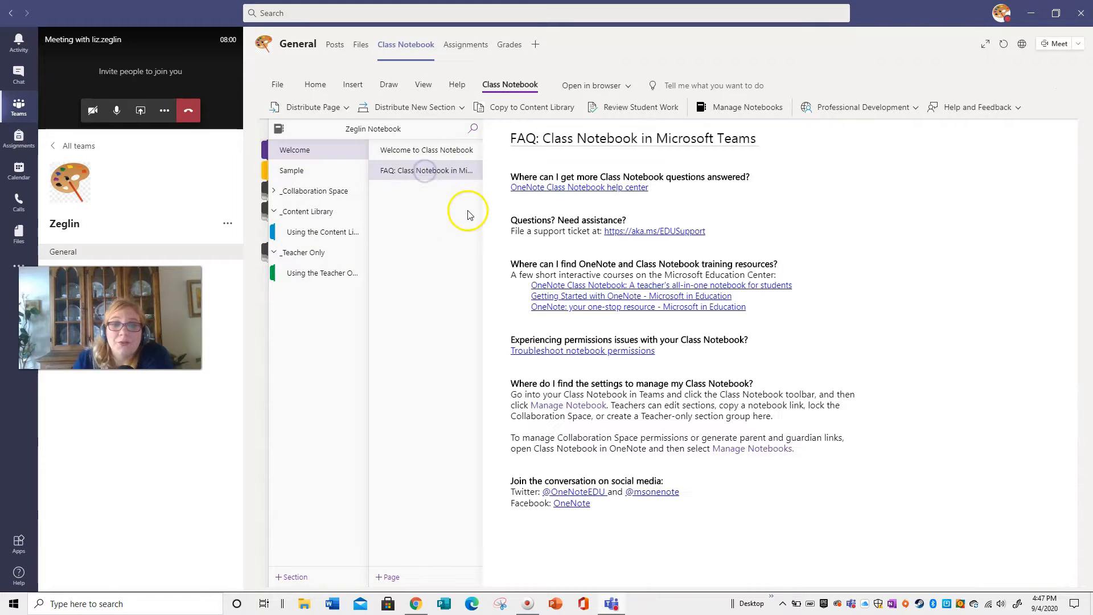
{"action": "left_click", "coordinate": [299, 273]}
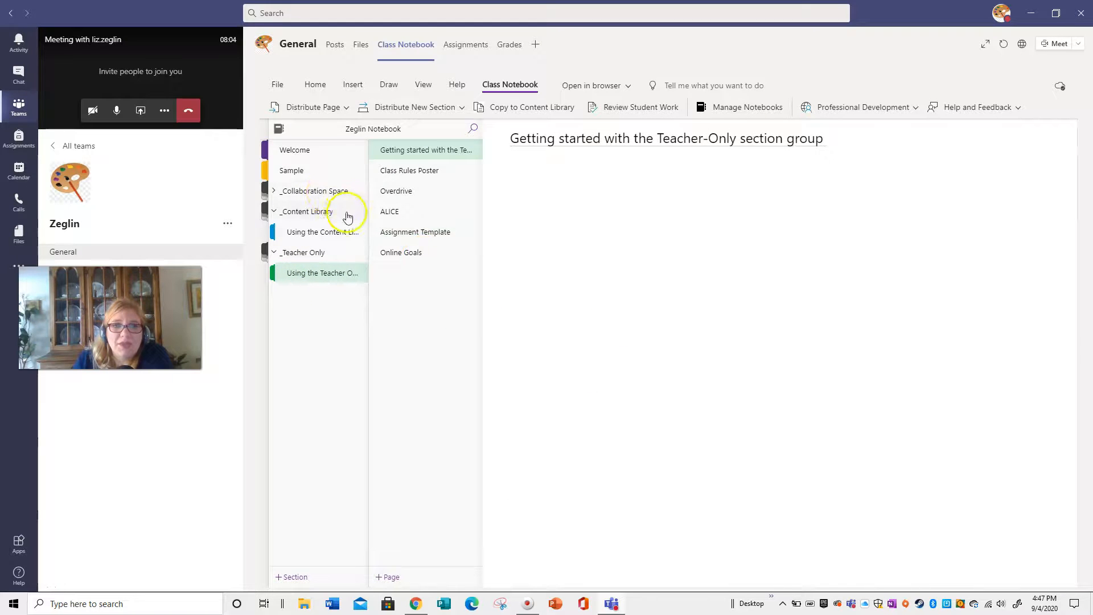
Add a page titled "Topic" to the section under _Collaboration Space.
{"action": "left_click", "coordinate": [343, 195]}
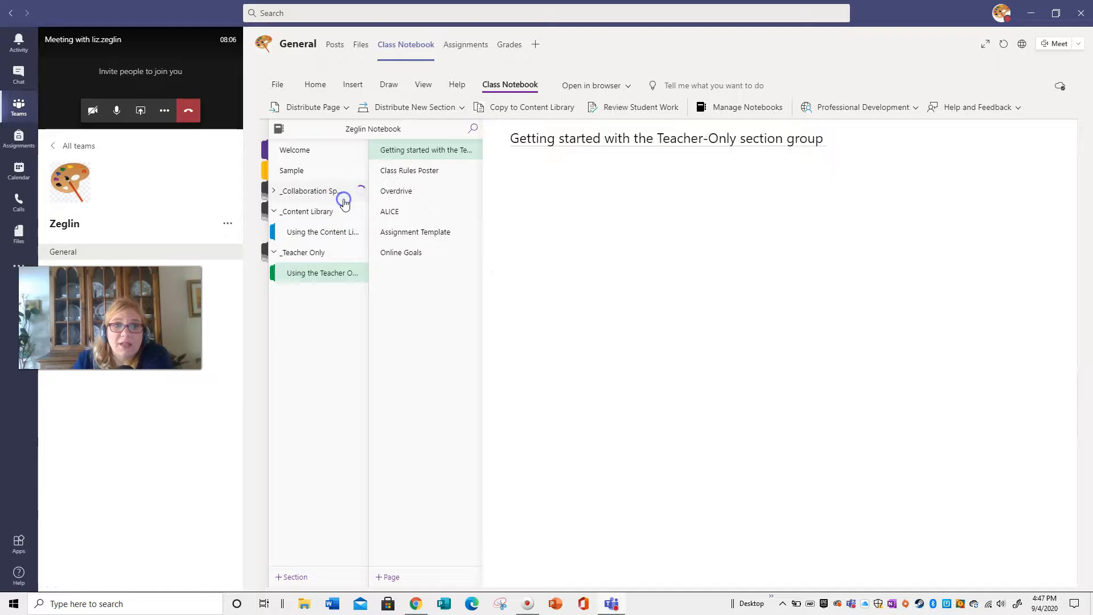
{"action": "left_click", "coordinate": [322, 212]}
{"action": "left_click", "coordinate": [388, 576]}
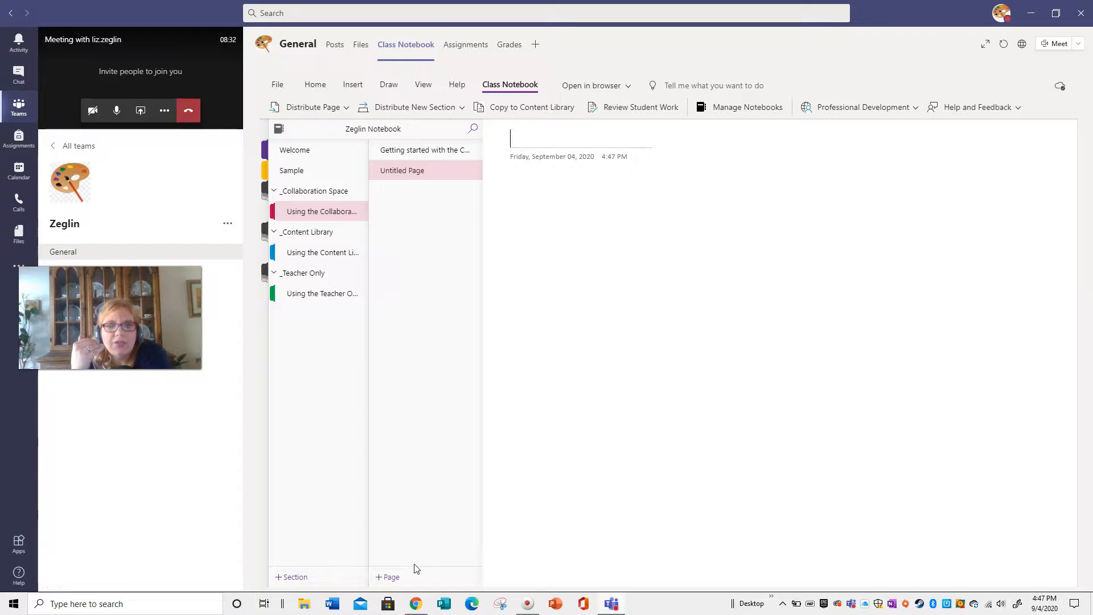
{"action": "type", "text": "Topic"}
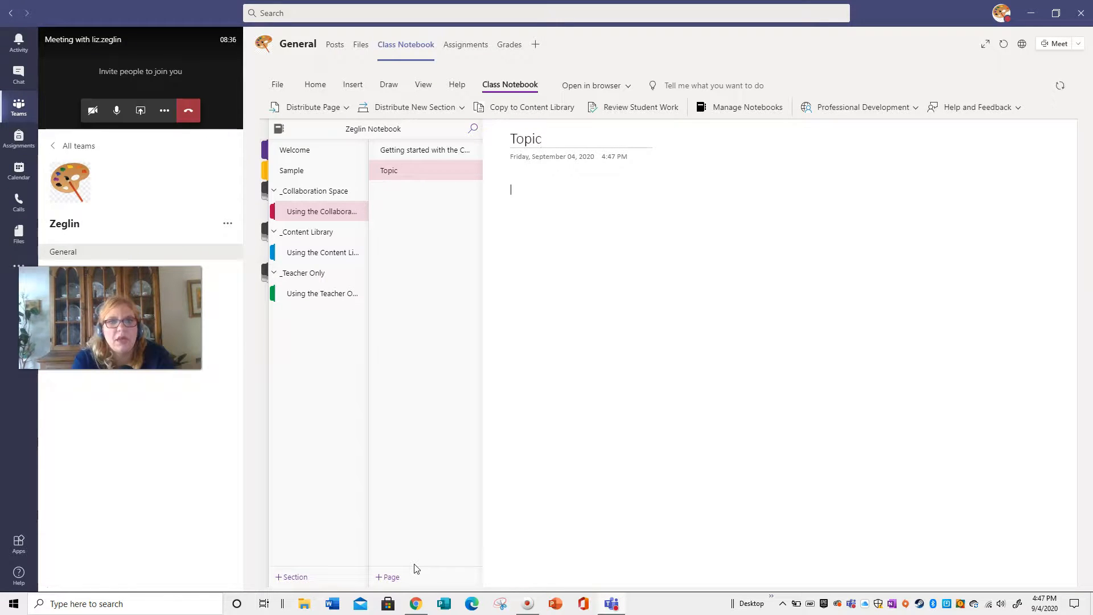
List "Frederick Douglass" and "Civil War" on separate lines of the Topic page, each followed by a dash and a student's first name.
{"action": "type", "text": "Fre"}
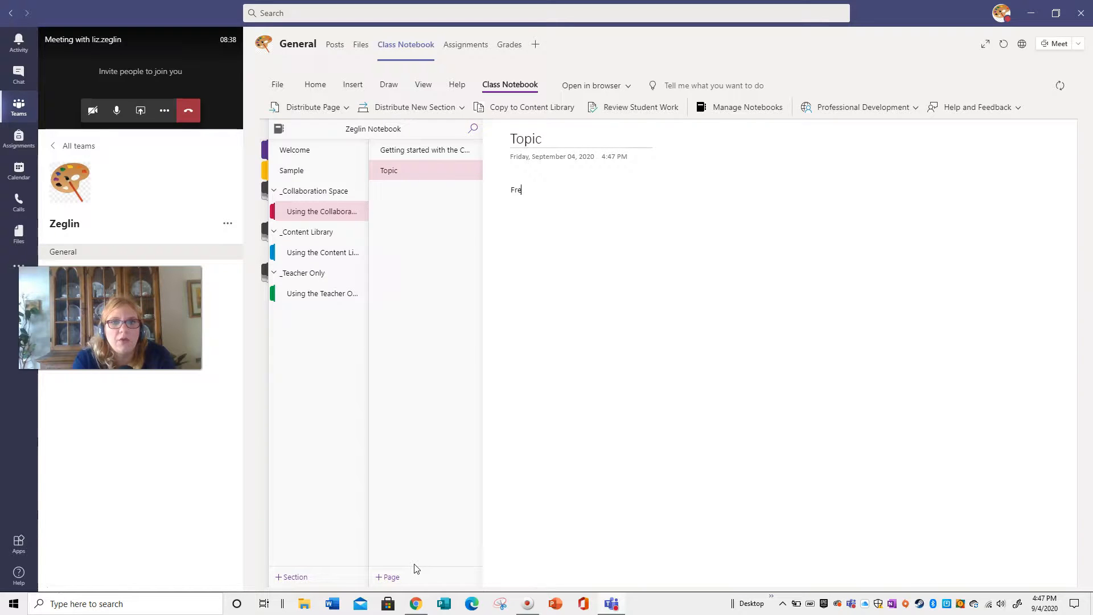
{"action": "type", "text": "derick Douglass"}
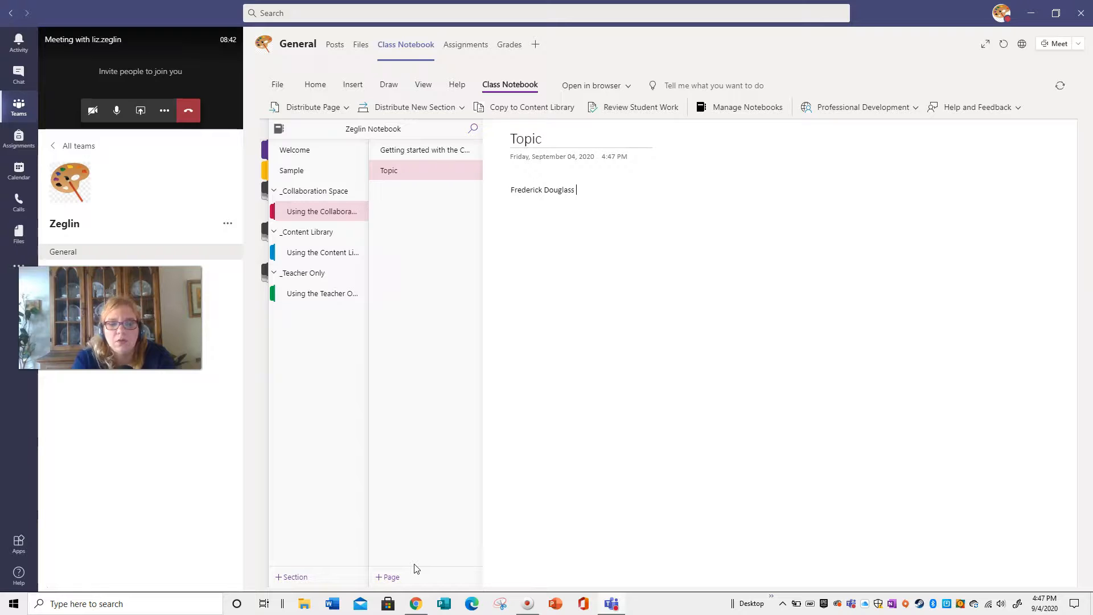
{"action": "type", "text": " - Liz"}
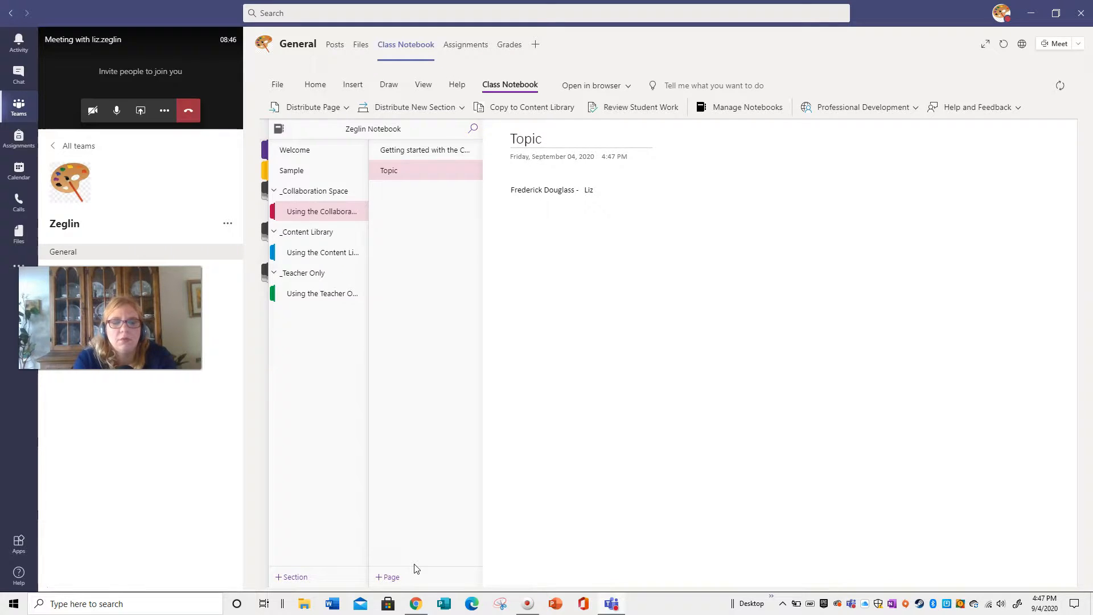
{"action": "type", "text": "Civil War"}
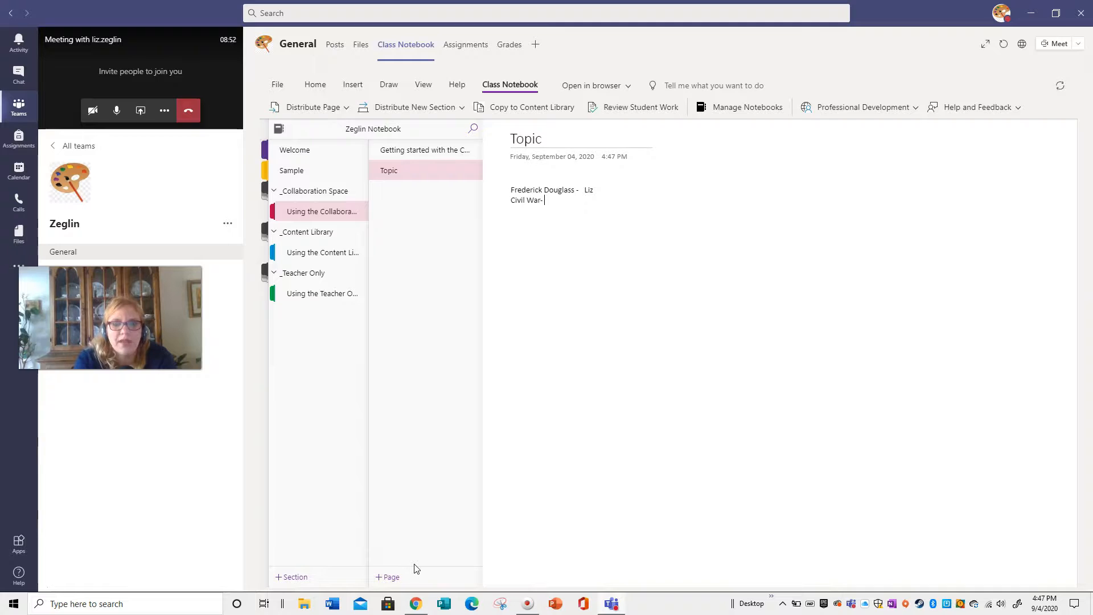
{"action": "type", "text": "- Debbie"}
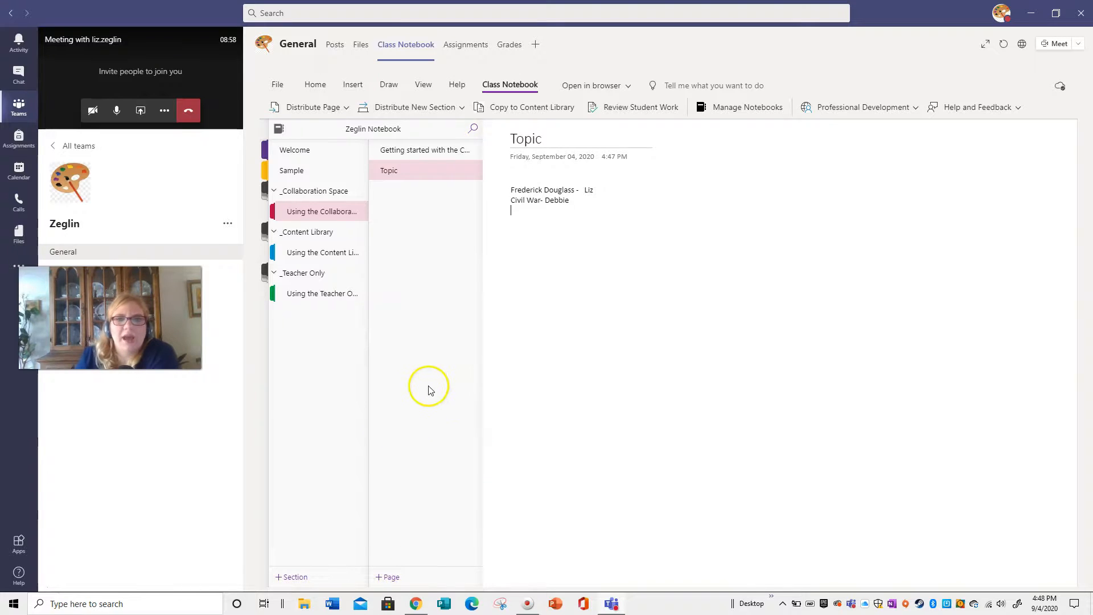
{"action": "left_click", "coordinate": [582, 209]}
{"action": "left_click", "coordinate": [422, 186]}
{"action": "left_click", "coordinate": [398, 188]}
{"action": "left_click_drag", "start_coordinate": [398, 188], "coordinate": [376, 189]}
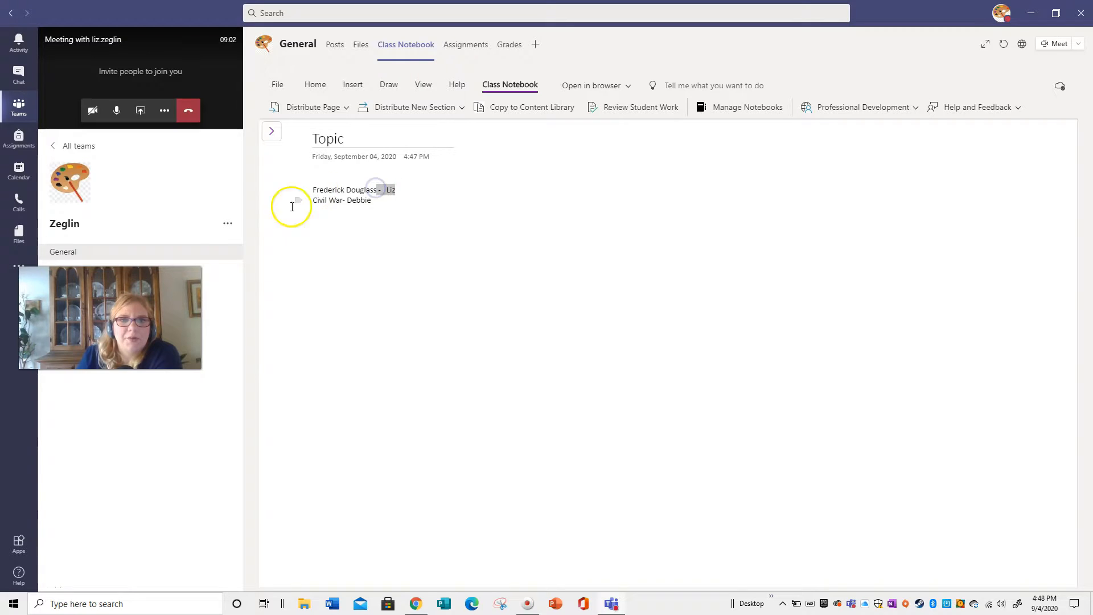
{"action": "left_click", "coordinate": [271, 131]}
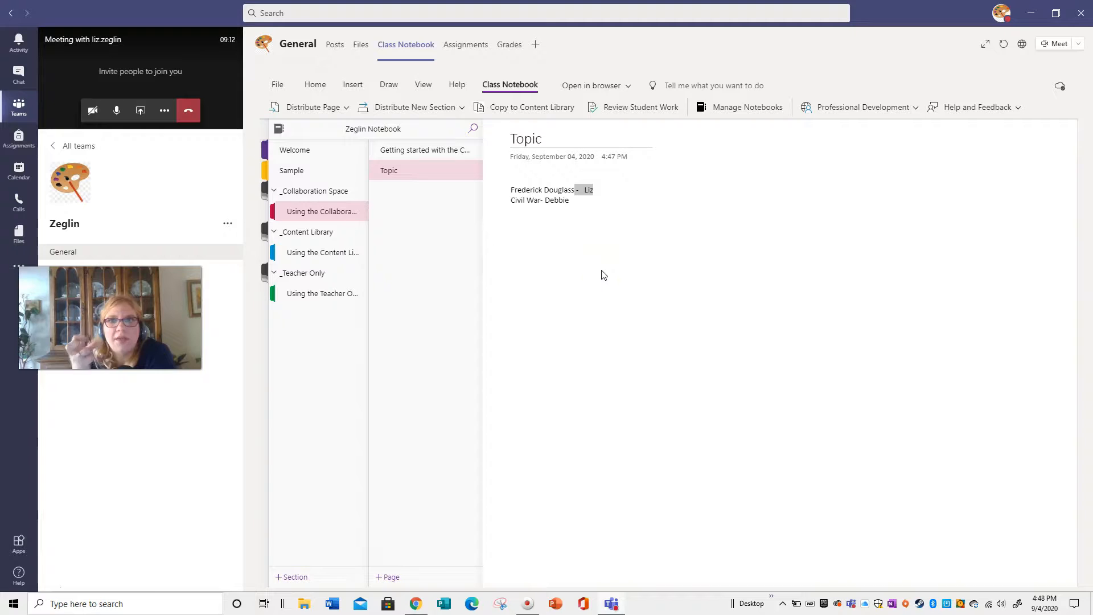
{"action": "left_click", "coordinate": [579, 230]}
{"action": "left_click", "coordinate": [404, 232]}
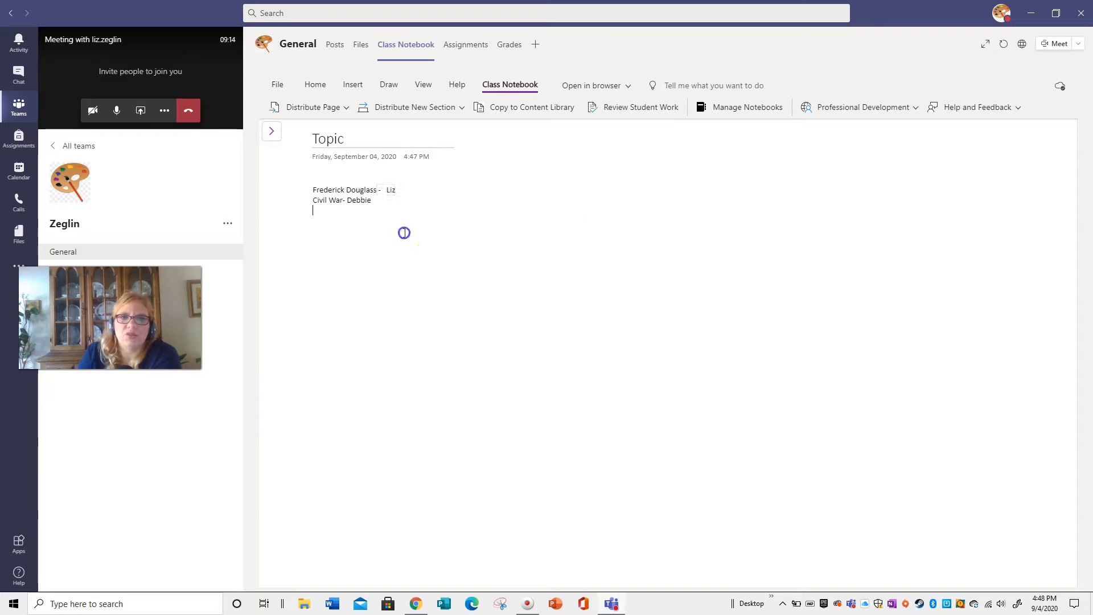
{"action": "left_click", "coordinate": [272, 130]}
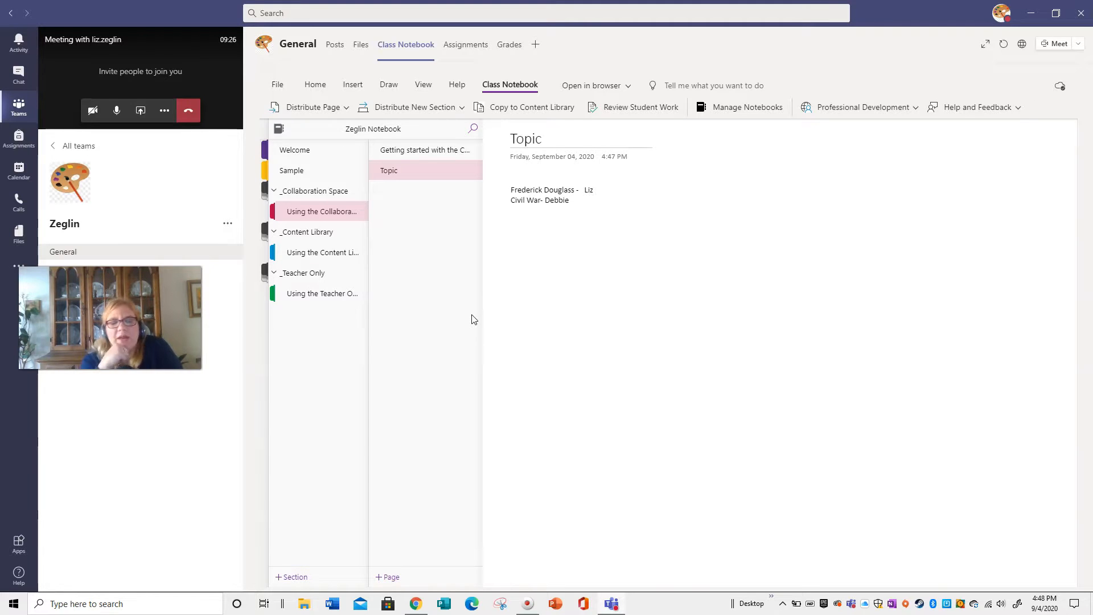
Delete the note with both topic sign-up lines from the Topic page.
{"action": "left_click", "coordinate": [633, 220]}
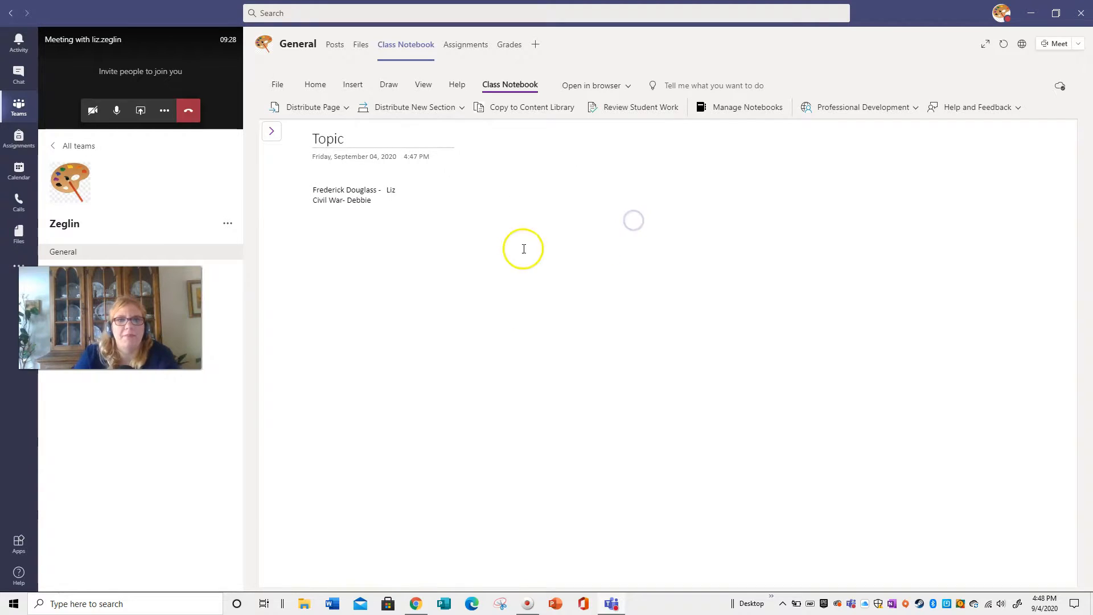
{"action": "left_click", "coordinate": [294, 177]}
{"action": "key", "text": "Delete"}
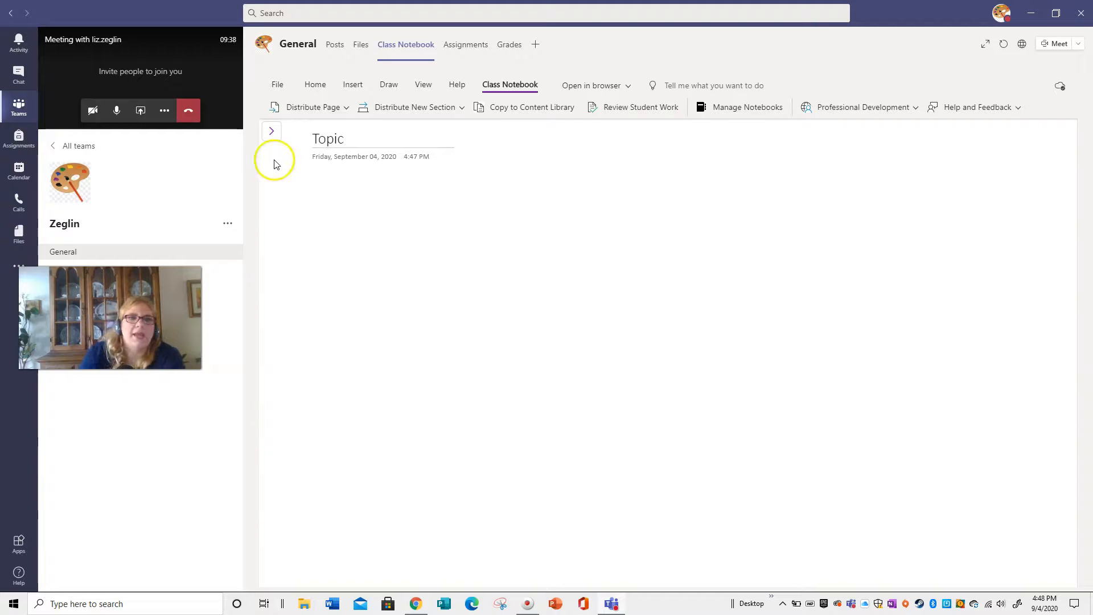
Browse the _Teacher Only, _Content Library, Sample and Welcome sections, including both Welcome pages, and return to the section under _Teacher Only.
{"action": "left_click", "coordinate": [271, 131]}
{"action": "left_click", "coordinate": [312, 296]}
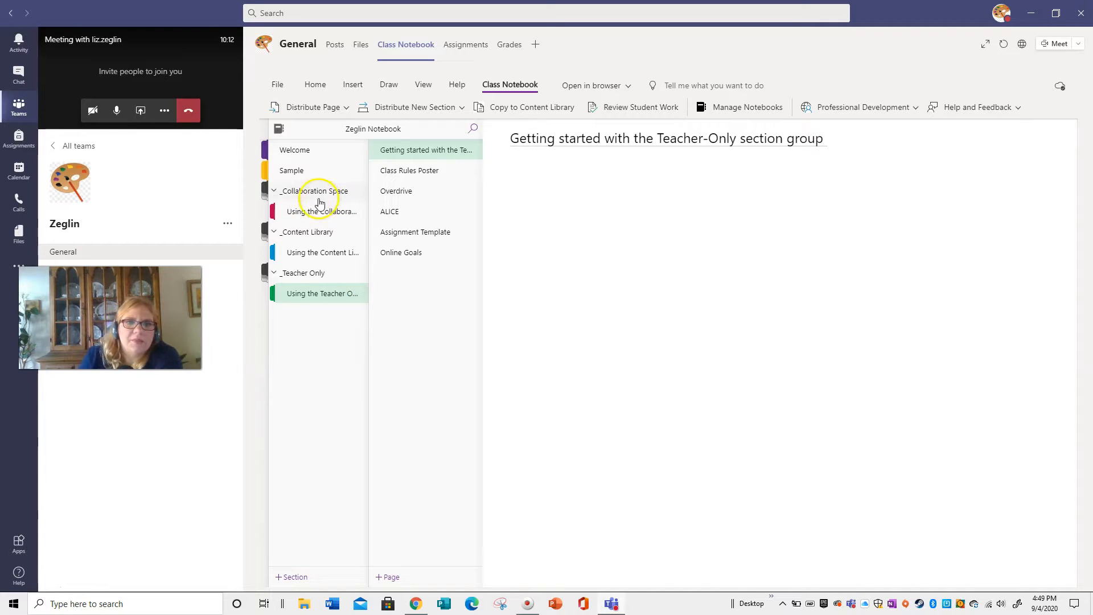
{"action": "left_click", "coordinate": [320, 233]}
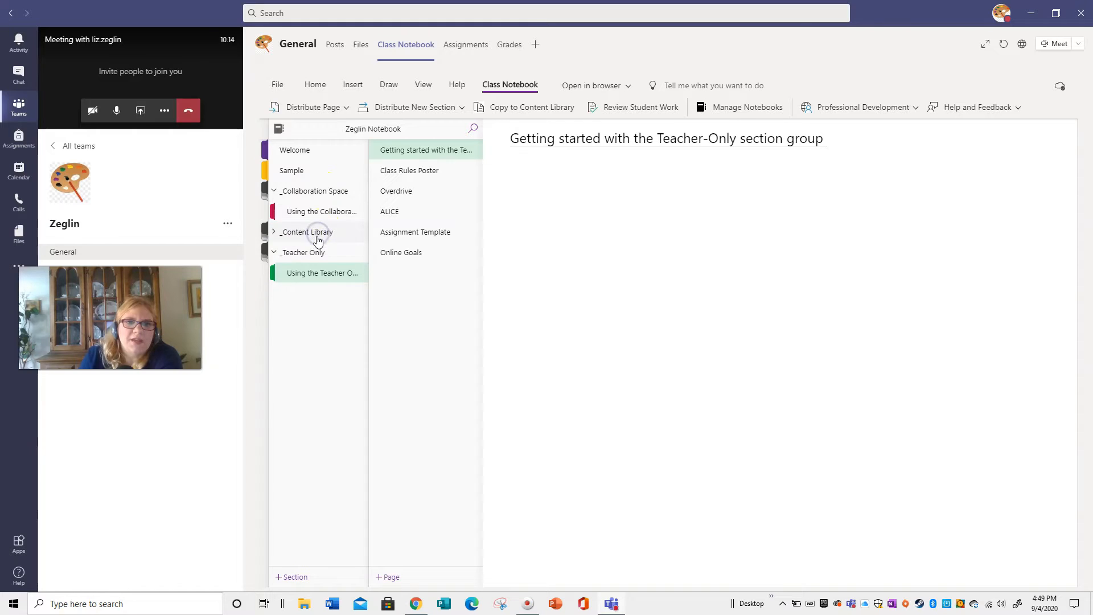
{"action": "left_click", "coordinate": [318, 234]}
{"action": "left_click", "coordinate": [316, 256]}
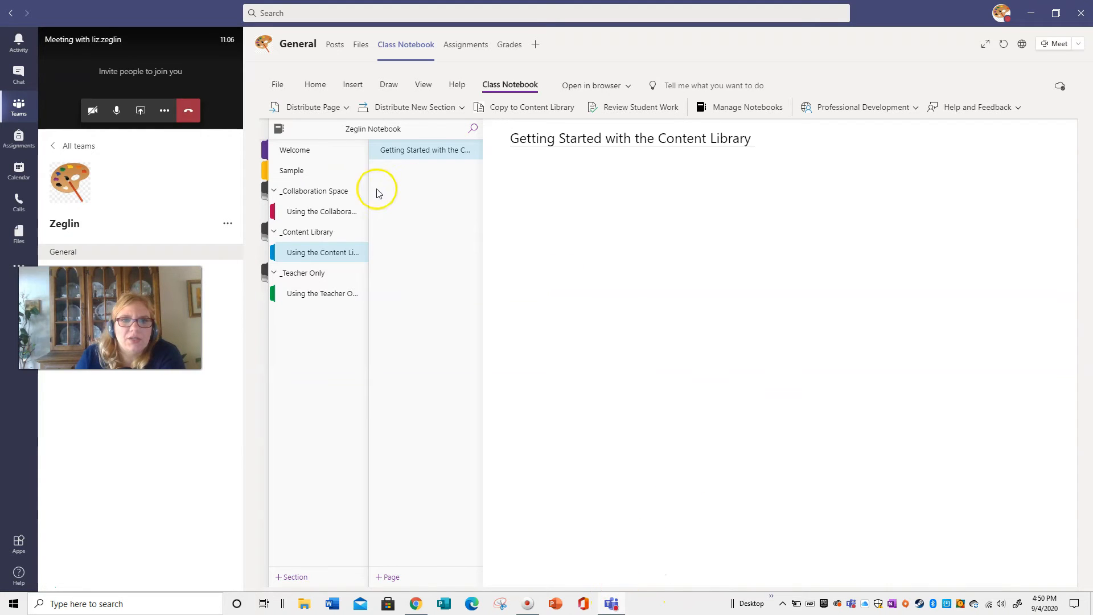
{"action": "left_click", "coordinate": [293, 172]}
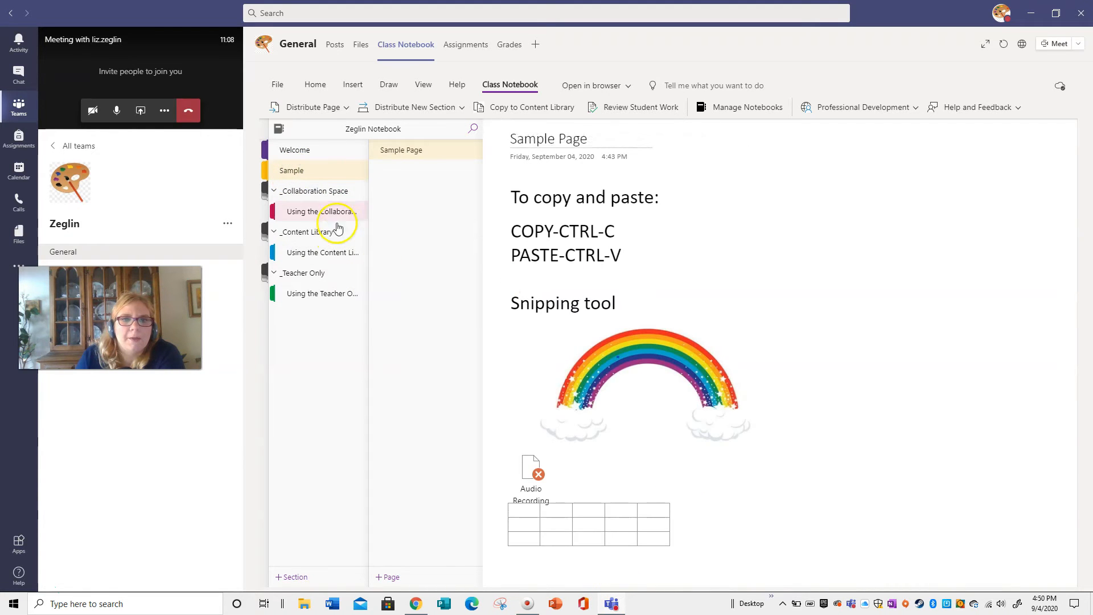
{"action": "left_click", "coordinate": [312, 150]}
{"action": "left_click", "coordinate": [452, 173]}
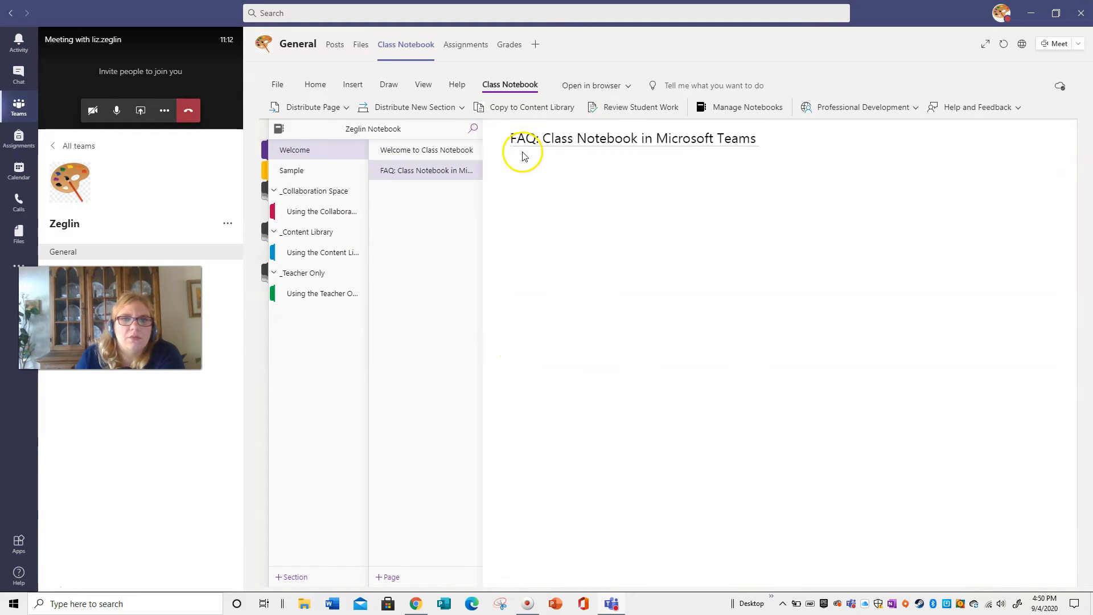
{"action": "left_click", "coordinate": [435, 149]}
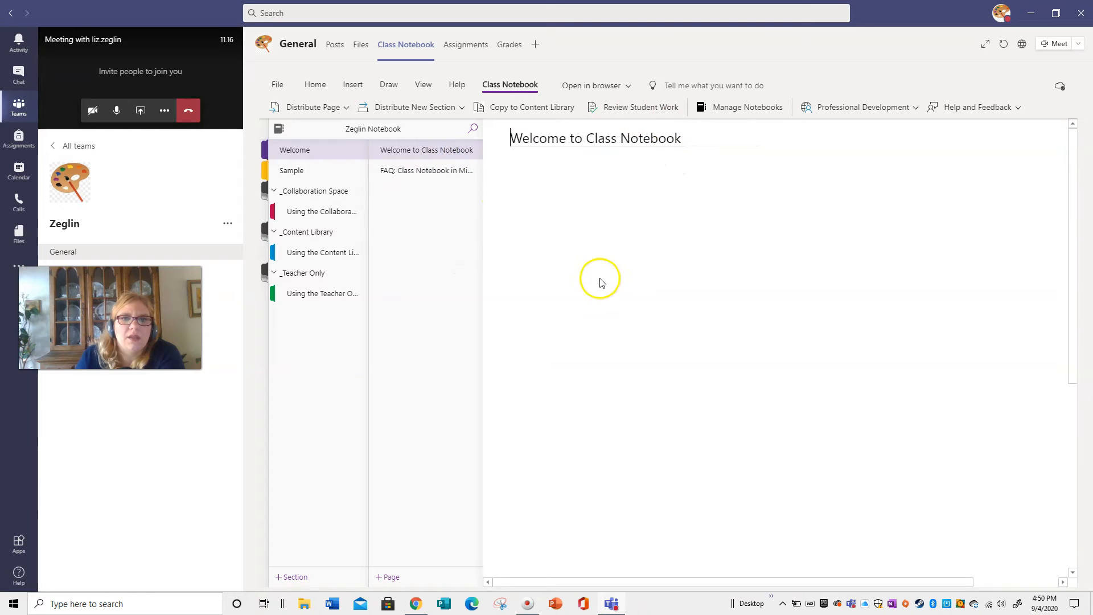
{"action": "left_click", "coordinate": [348, 294]}
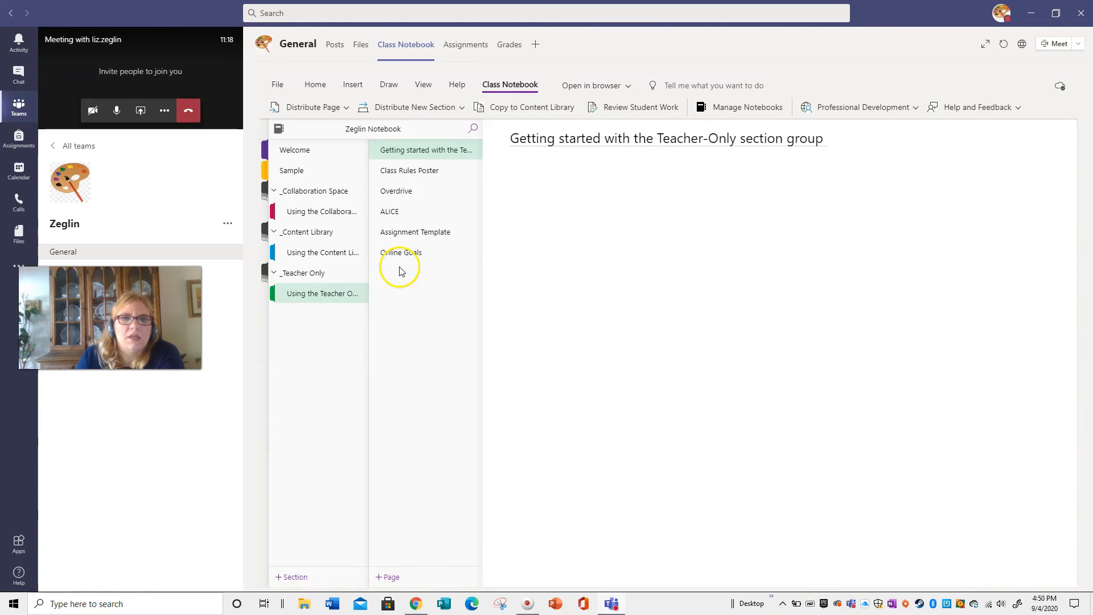